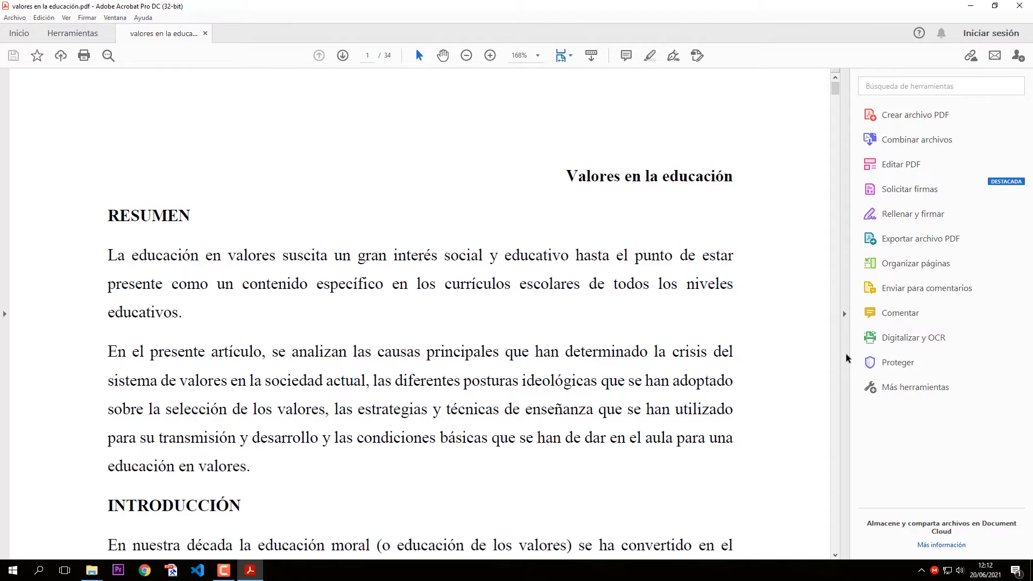
Step: Open the Edit PDF tool for the document so its text boxes become editable
left_click(844, 313)
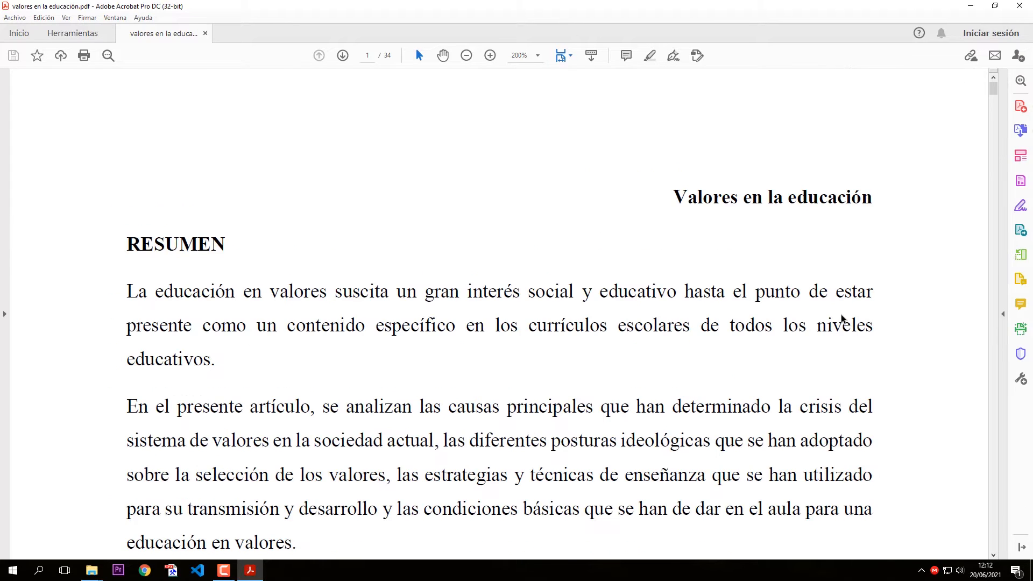
left_click(1003, 314)
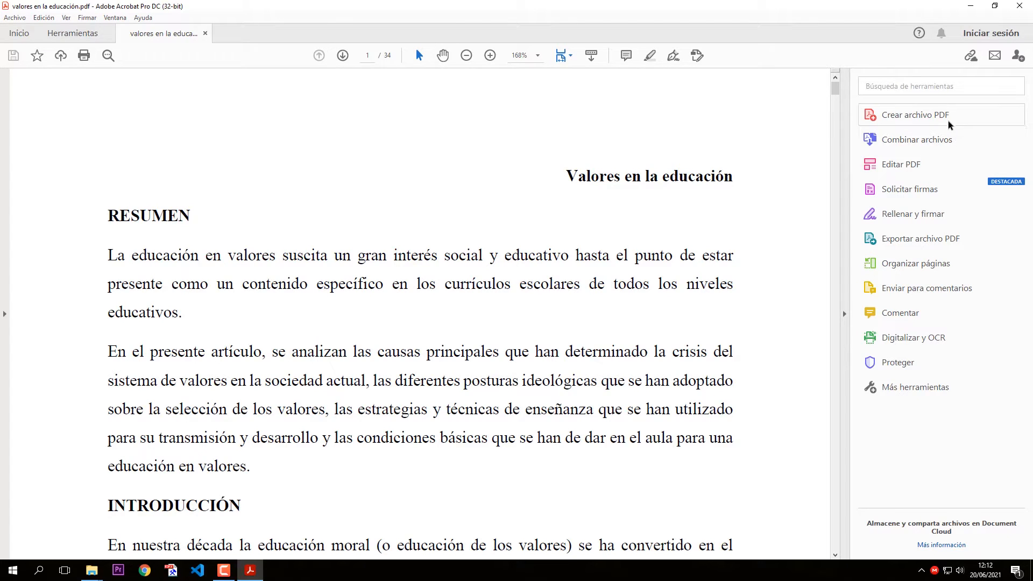
left_click(918, 168)
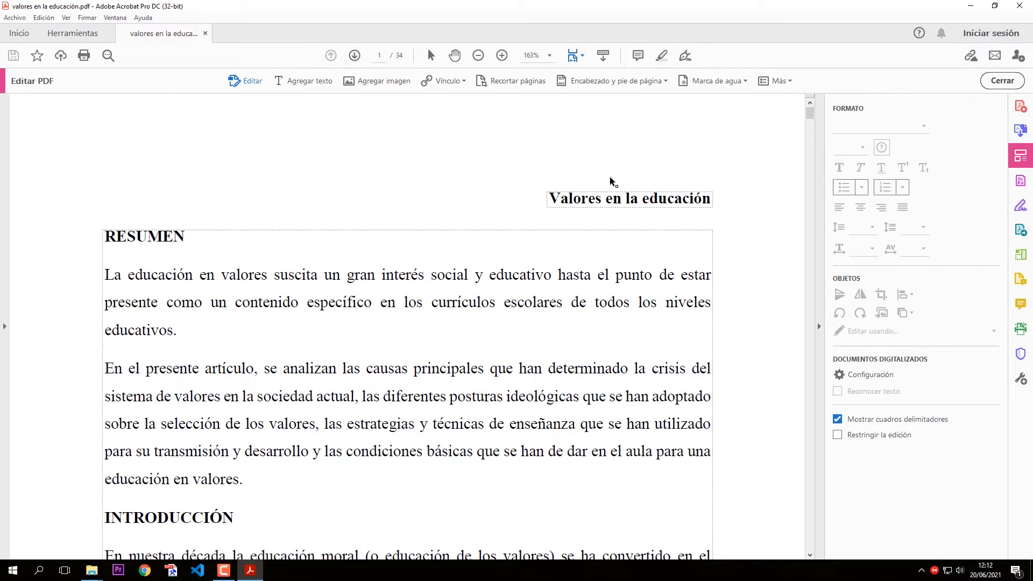
left_click(308, 238)
left_click(370, 166)
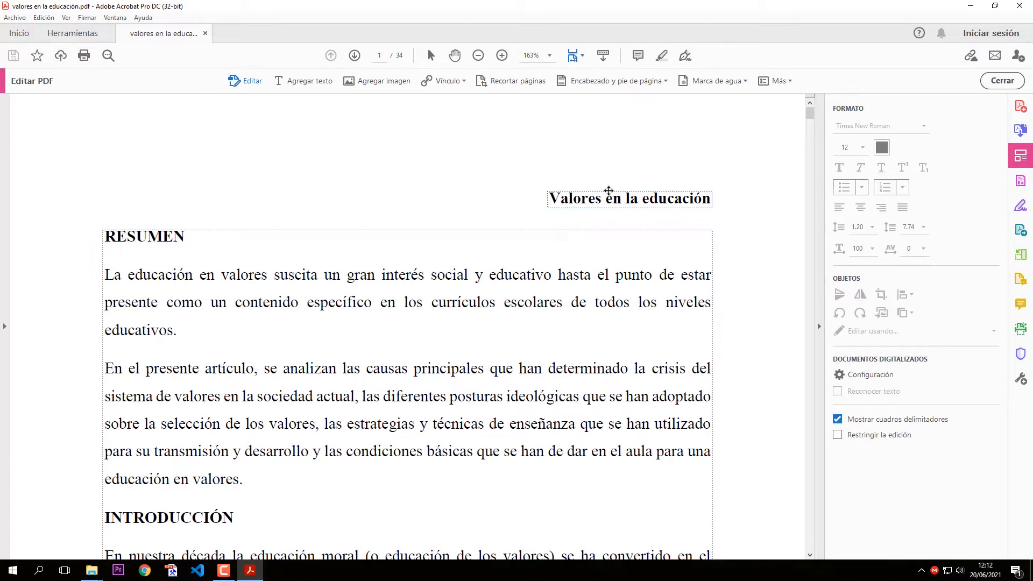
Step: Move the title "Valores en la educación" on page 1 to a higher, centred position above the body text
left_click(569, 201)
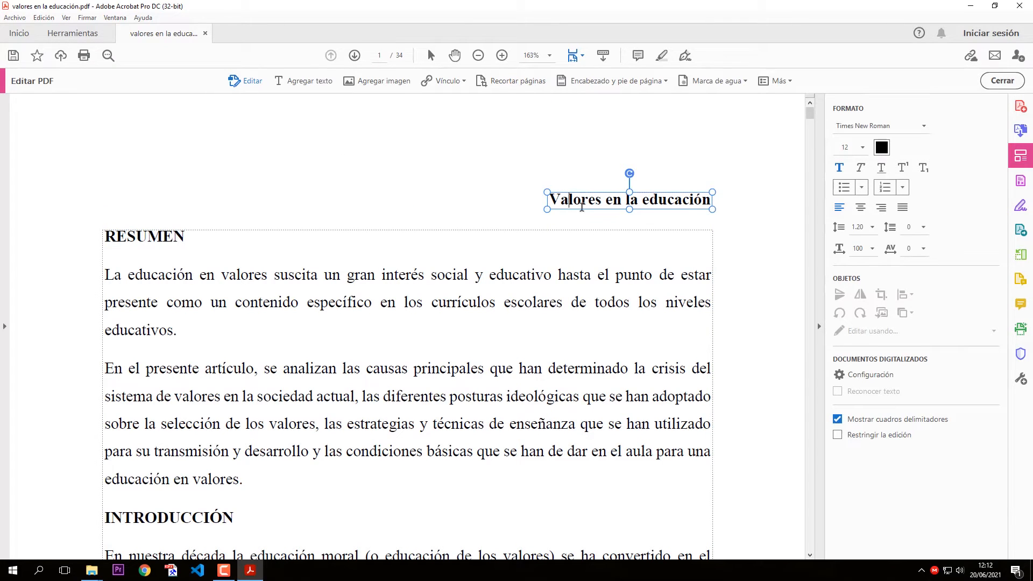
left_click(210, 231)
scroll(329, 269, "down", 6)
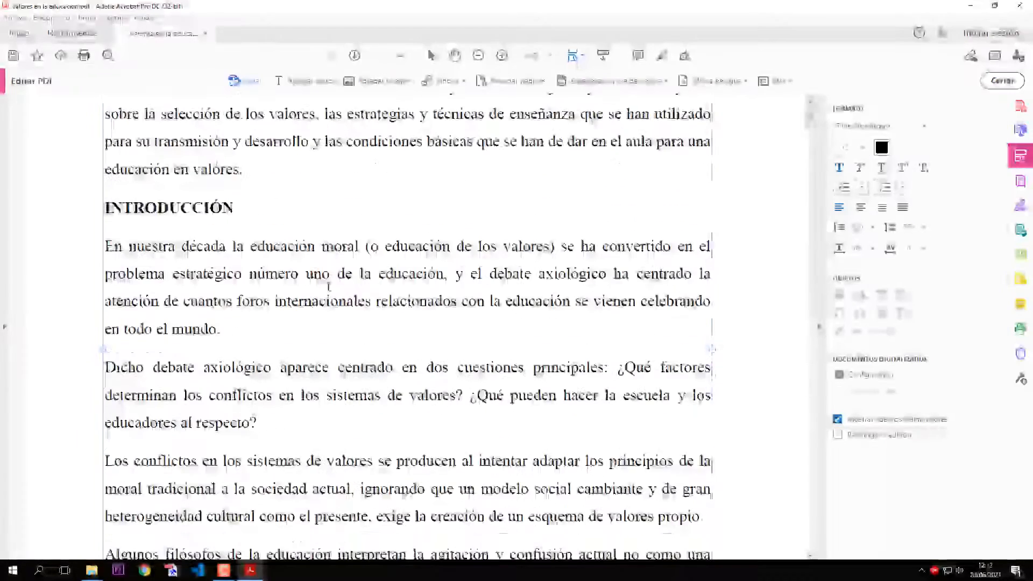
scroll(329, 286, "up", 6)
left_click(611, 202)
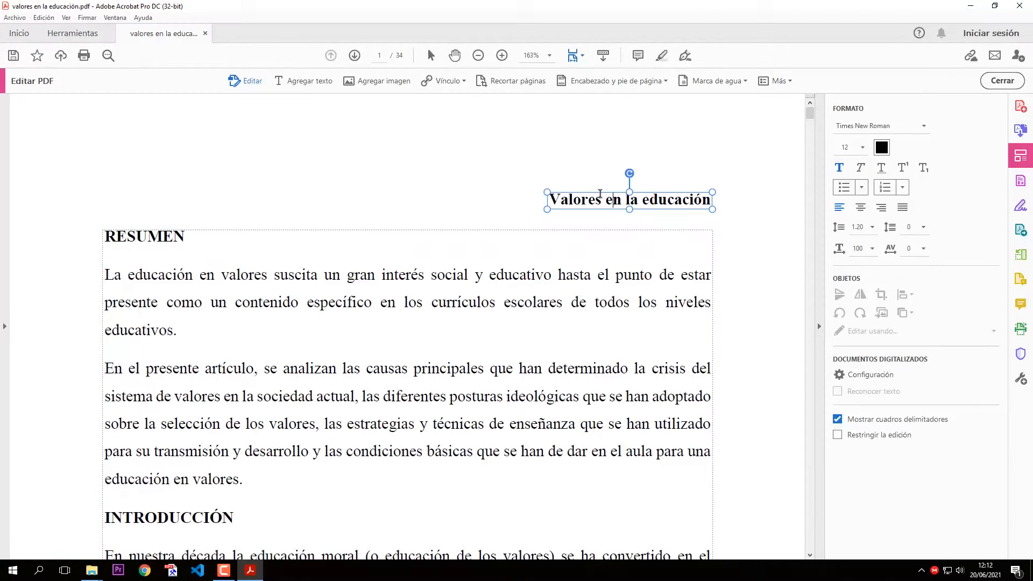
left_click_drag(593, 190, 362, 153)
left_click(359, 161)
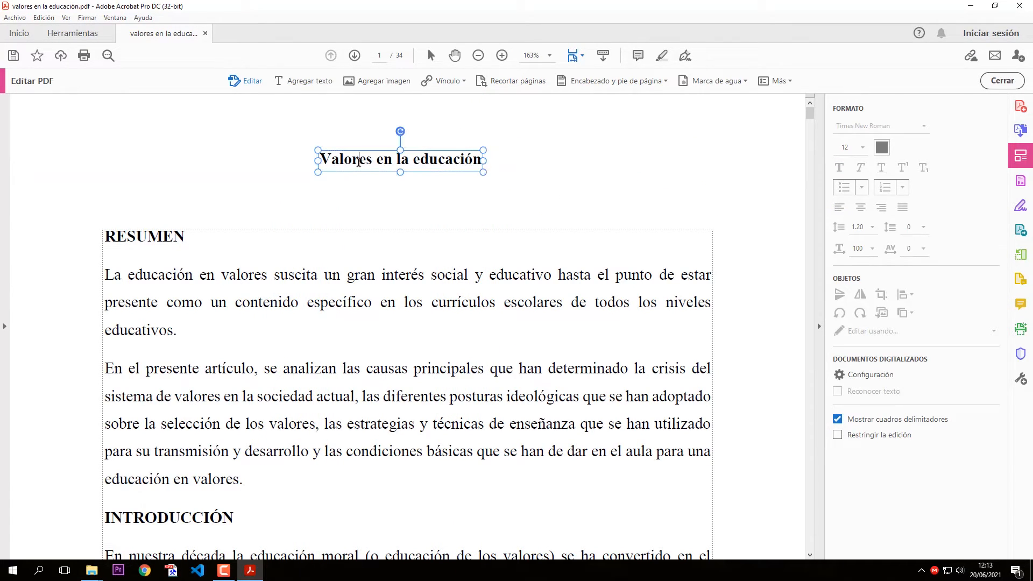
Step: Set the font colour of the whole title "Valores en la educación" to bright green
triple_click(357, 160)
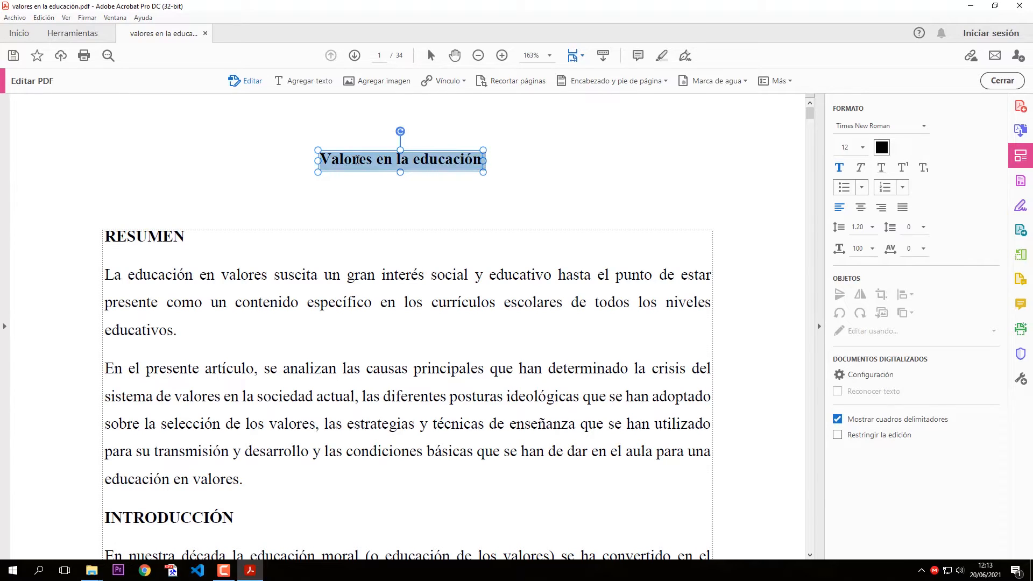
left_click(882, 147)
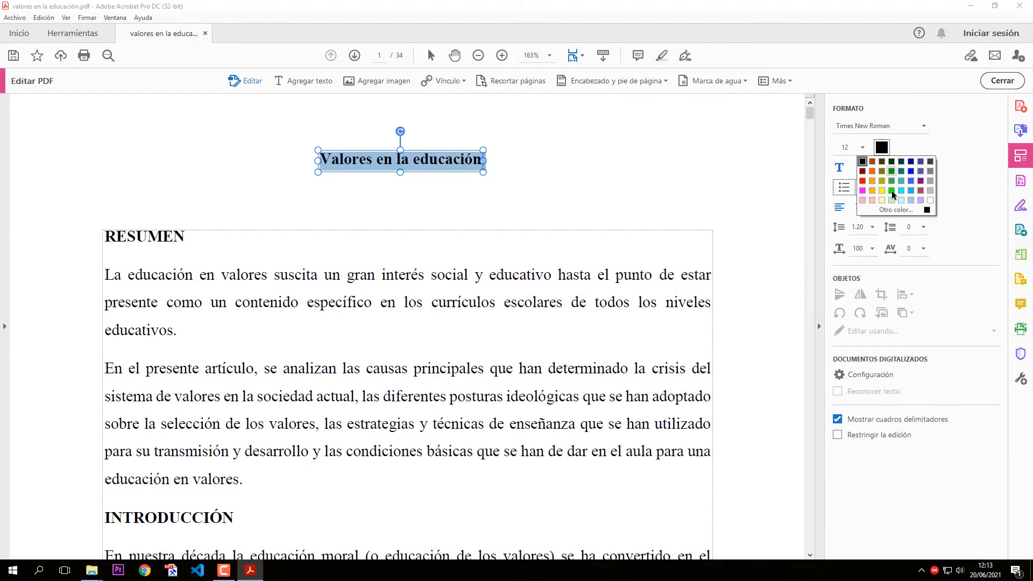
left_click(862, 190)
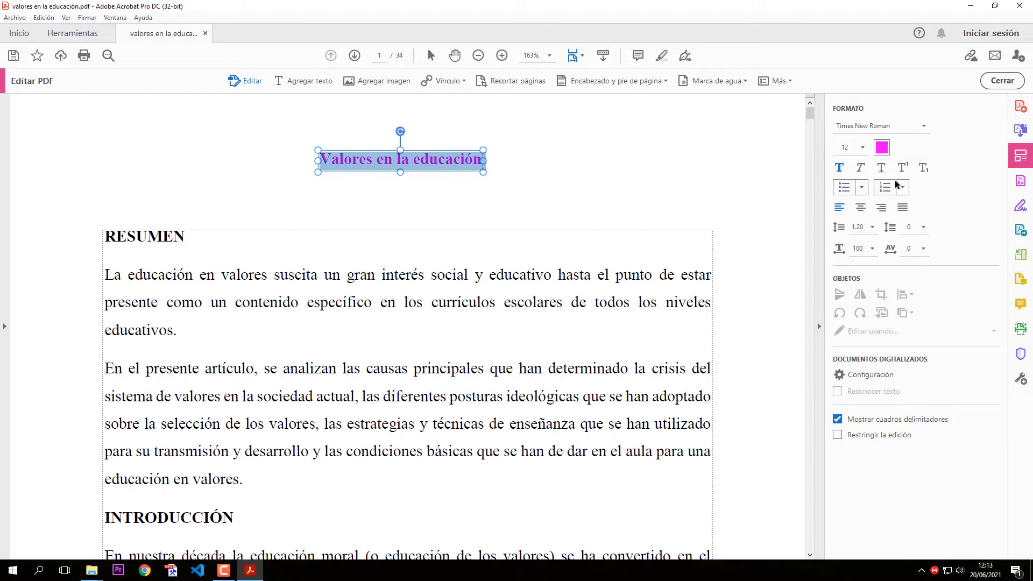
left_click(881, 148)
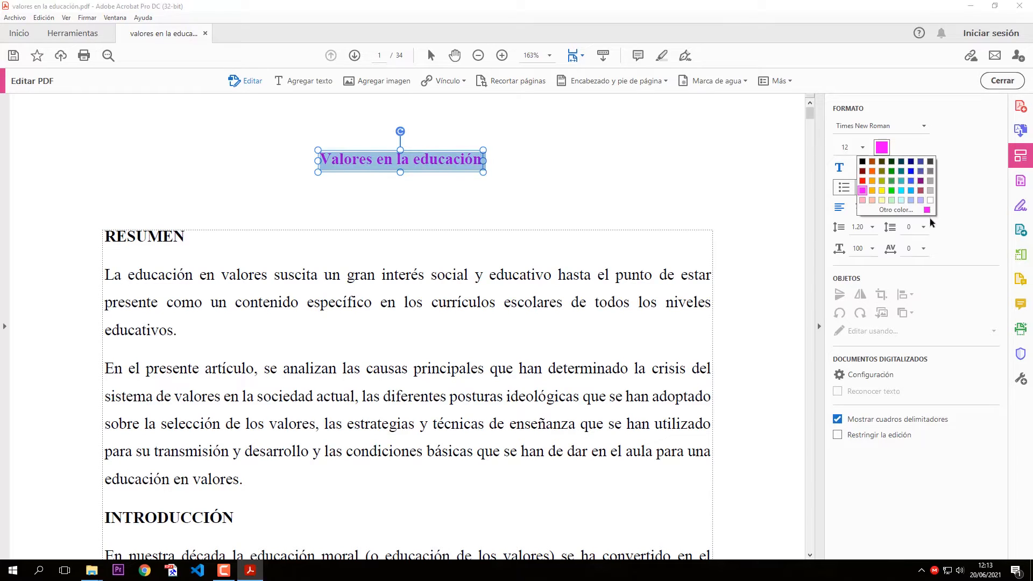
left_click(891, 191)
left_click(598, 169)
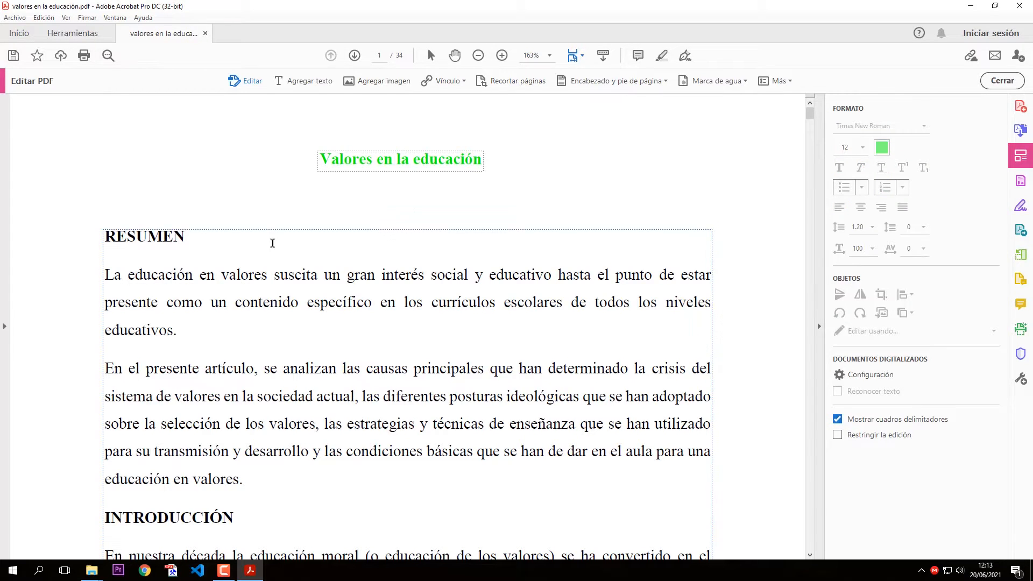
Step: Extend the RESUMEN heading on page 1 to read "RESUMEN DE VALORES EN LA EDUCACION"
scroll(272, 243, "down", 1)
left_click(194, 216)
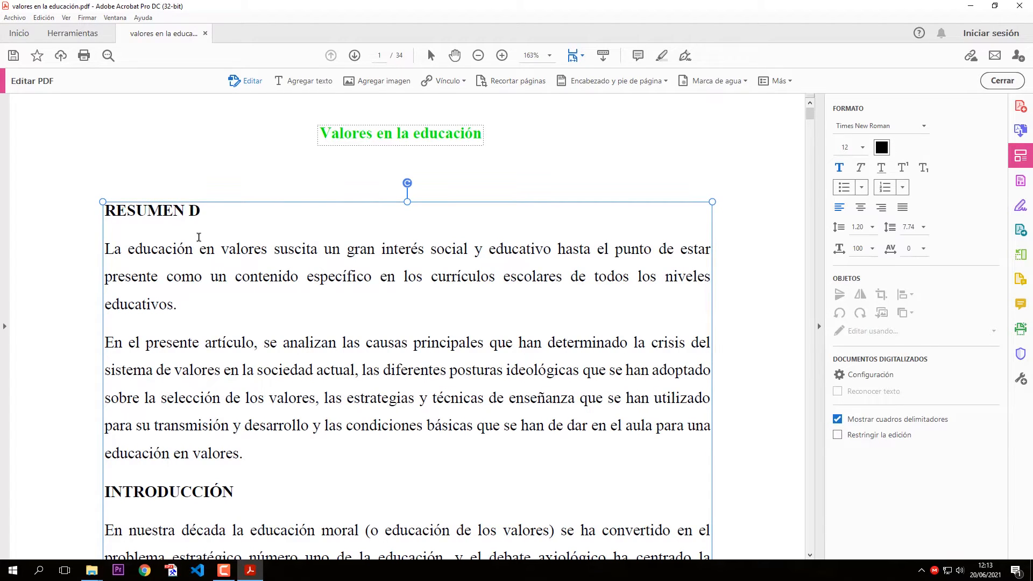
type("DE VALORES")
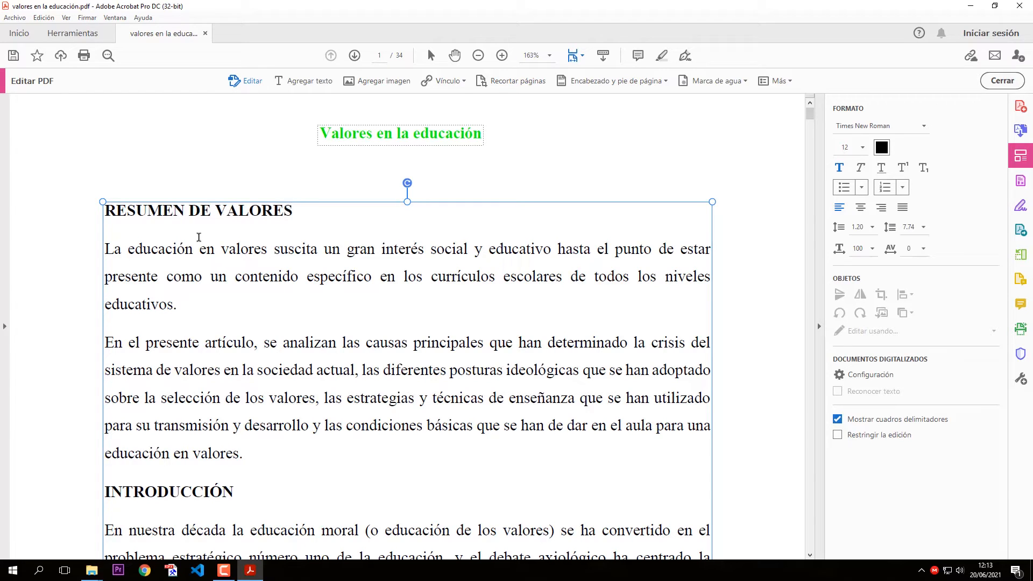
type(" EN LA EDUCACION")
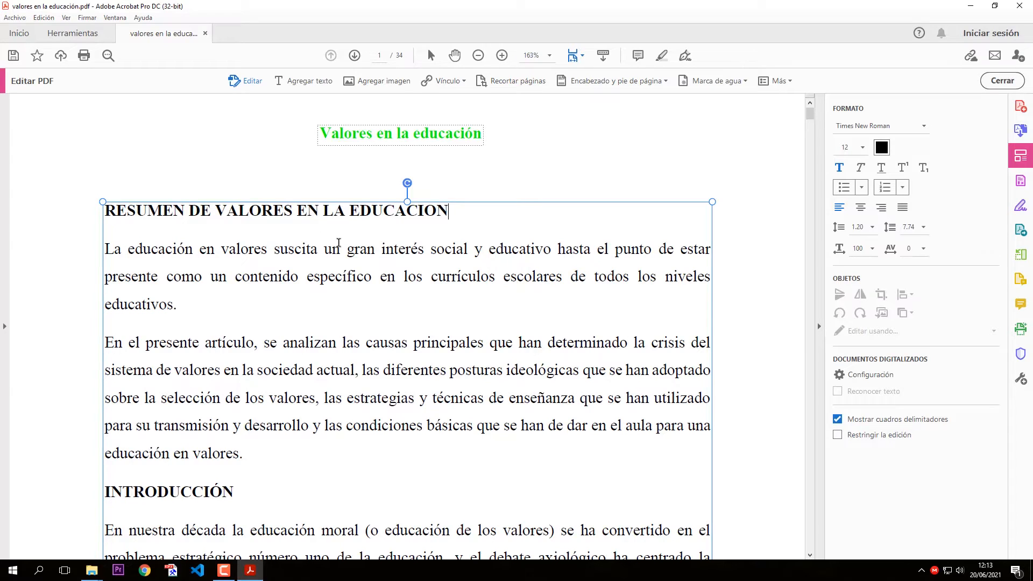
left_click(355, 278)
Step: Cut the heading "1. EL SENTIDO DE LOS VALORES EN LA EDUCACIÓN" from the end of page 1
scroll(356, 278, "down", 15)
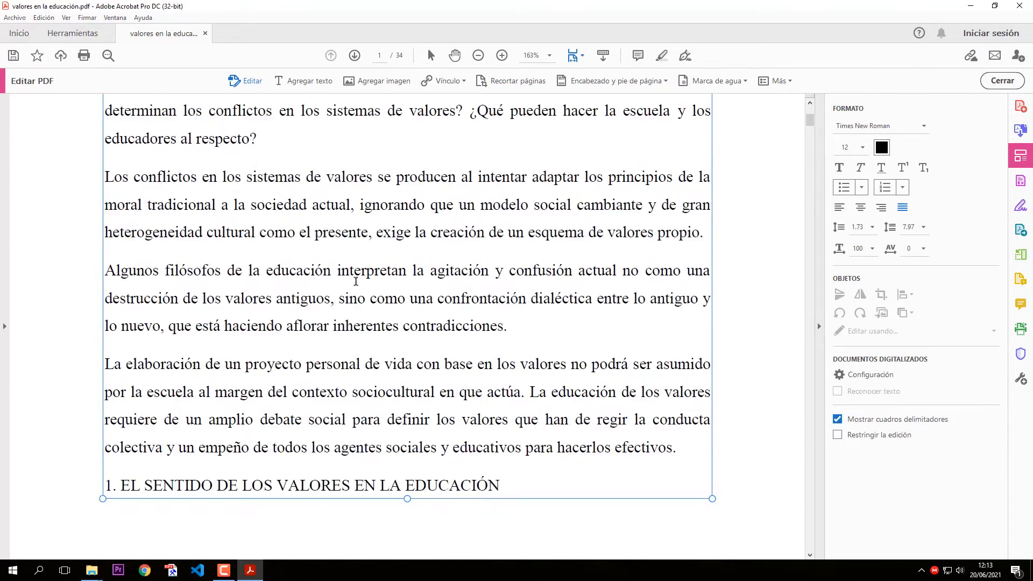
scroll(355, 283, "down", 5)
left_click(358, 279)
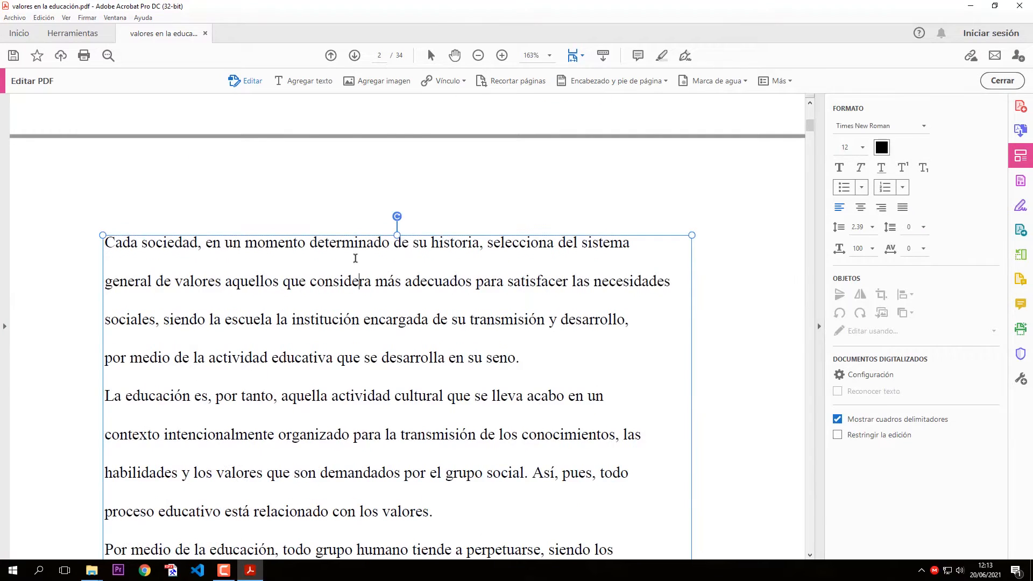
scroll(265, 222, "up", 4)
left_click(174, 202)
left_click_drag(556, 200, 51, 207)
key("ctrl+x")
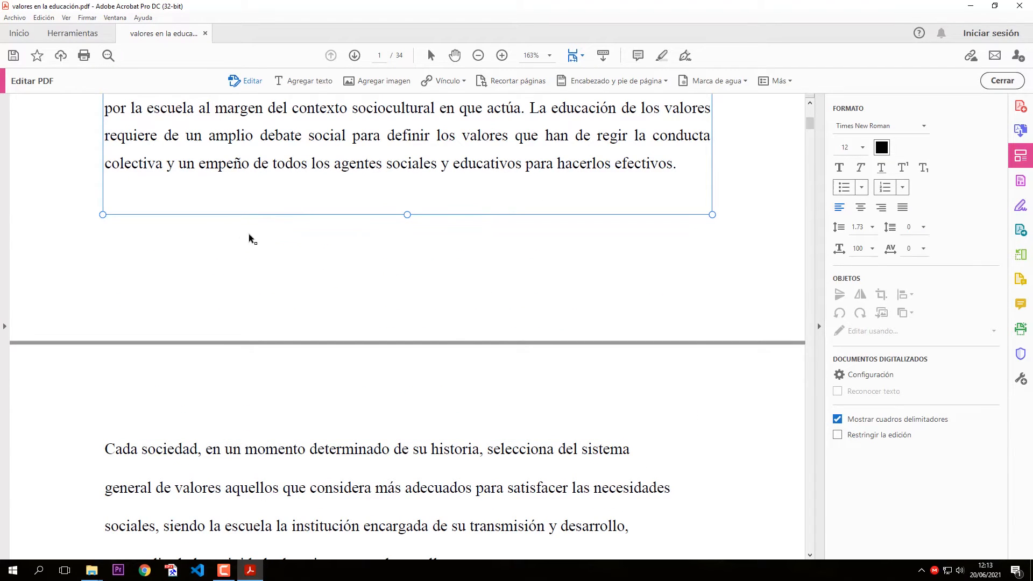
Step: Paste the cut heading on its own line before "Cada sociedad" at the start of page 2
scroll(344, 280, "down", 5)
left_click(428, 324)
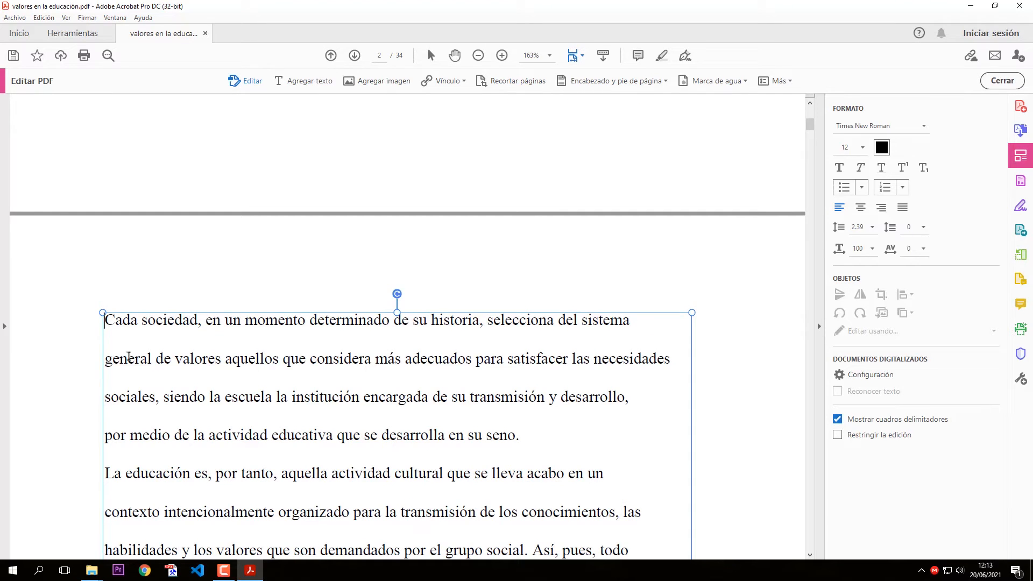
key("Return")
key("ctrl+v")
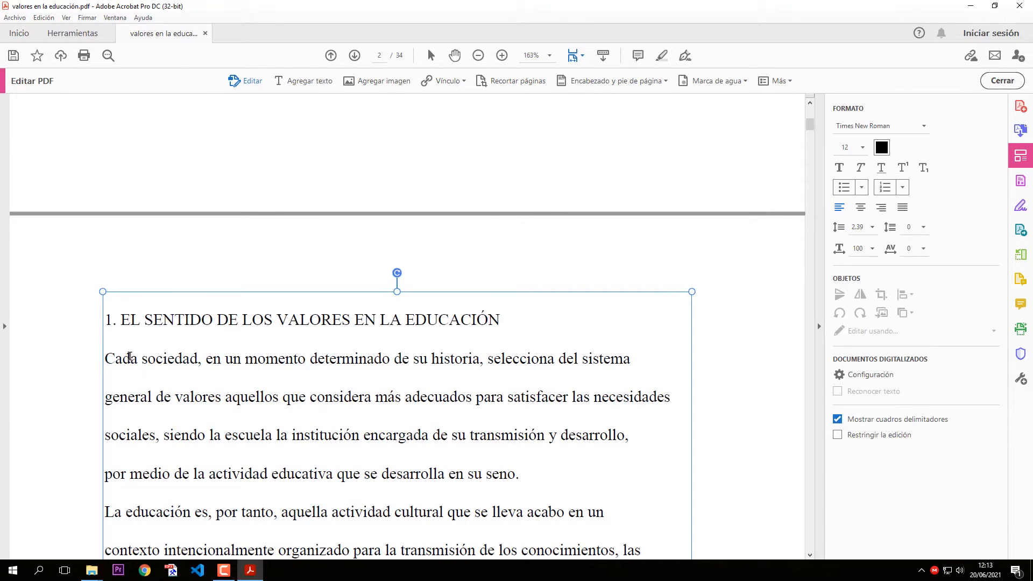
Step: Look over the edited text and layout of pages 1 and 2, including the extent of page 1's body text box
scroll(500, 331, "down", 15)
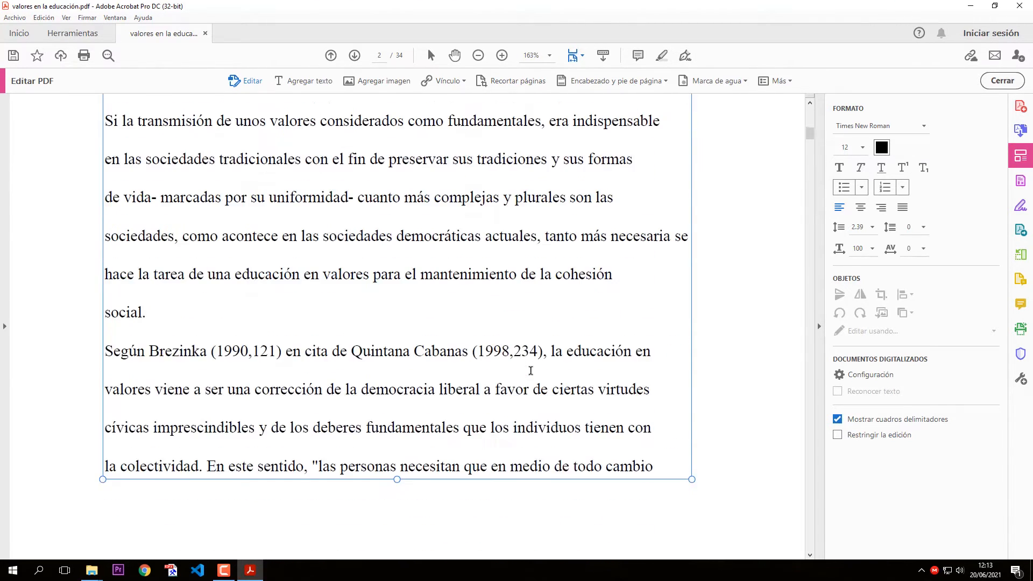
scroll(481, 343, "down", 3)
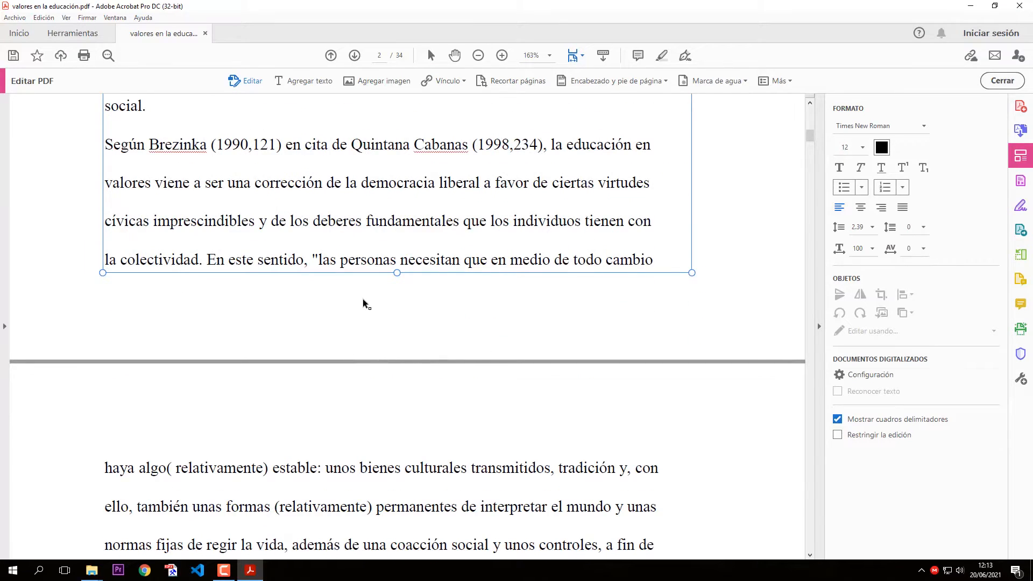
left_click(363, 300)
scroll(495, 305, "up", 2)
scroll(495, 305, "up", 15)
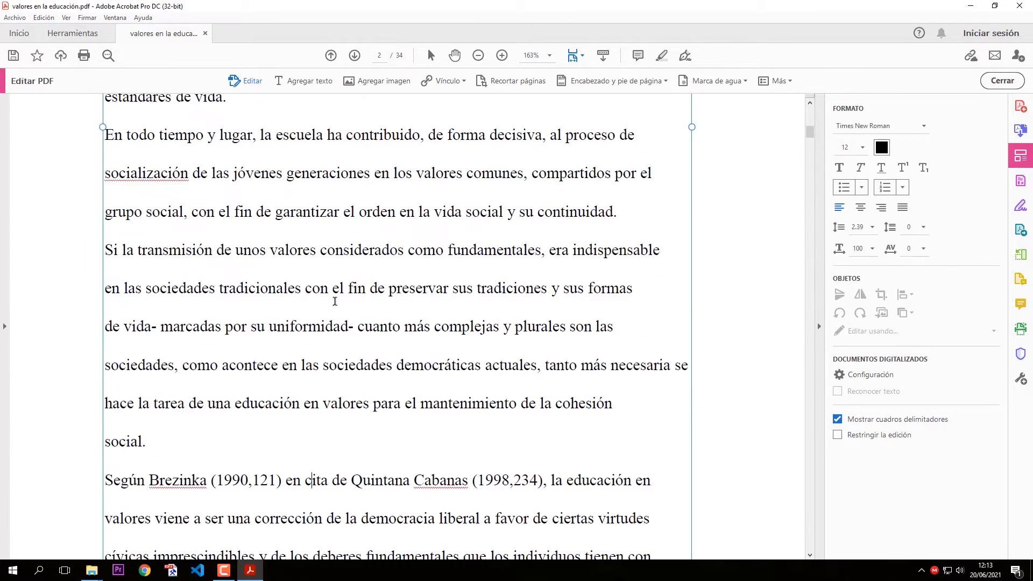
left_click(330, 306)
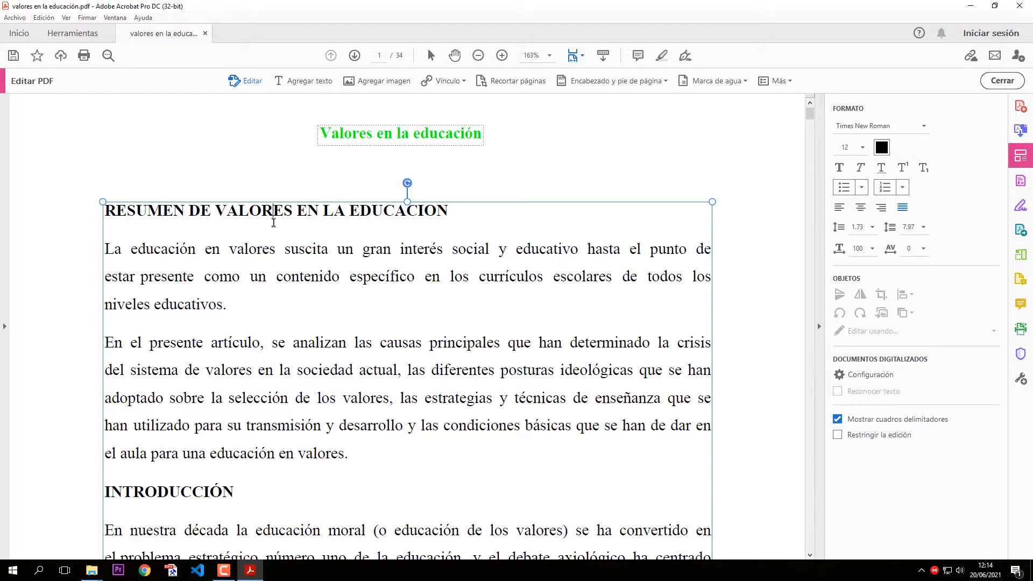
key("ctrl+a")
scroll(332, 306, "down", 12)
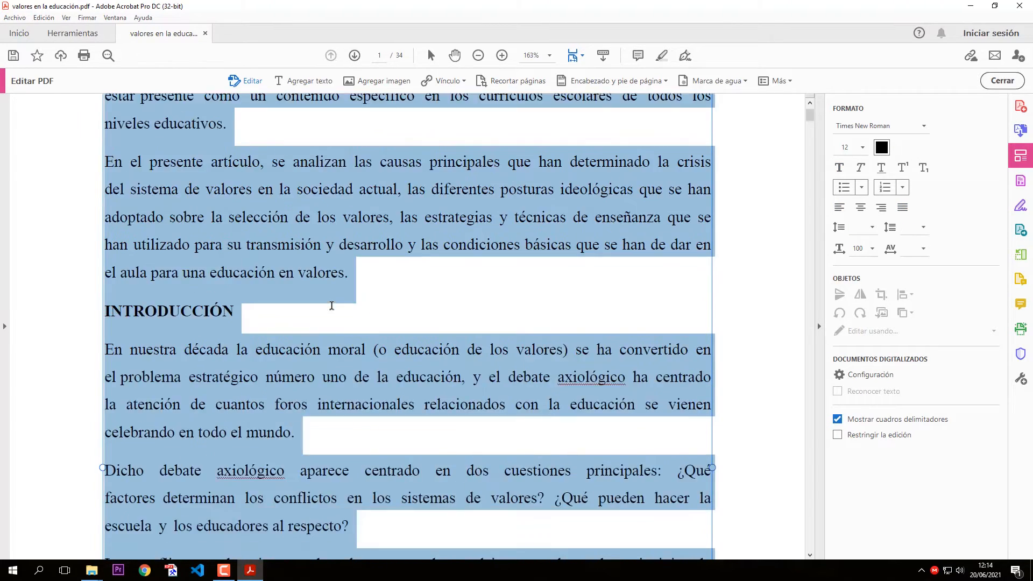
scroll(332, 309, "down", 12)
scroll(332, 309, "up", 20)
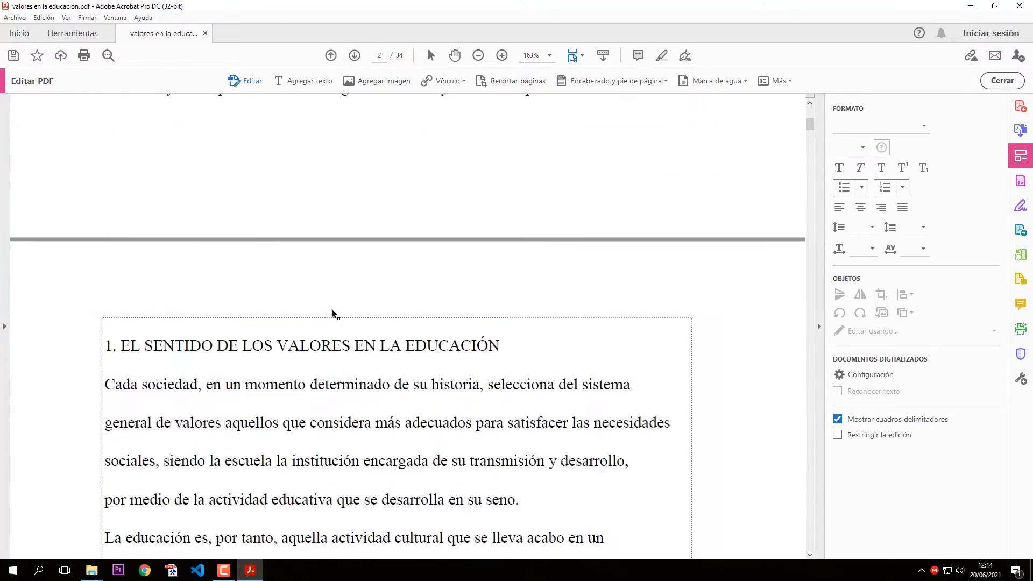
scroll(350, 287, "up", 5)
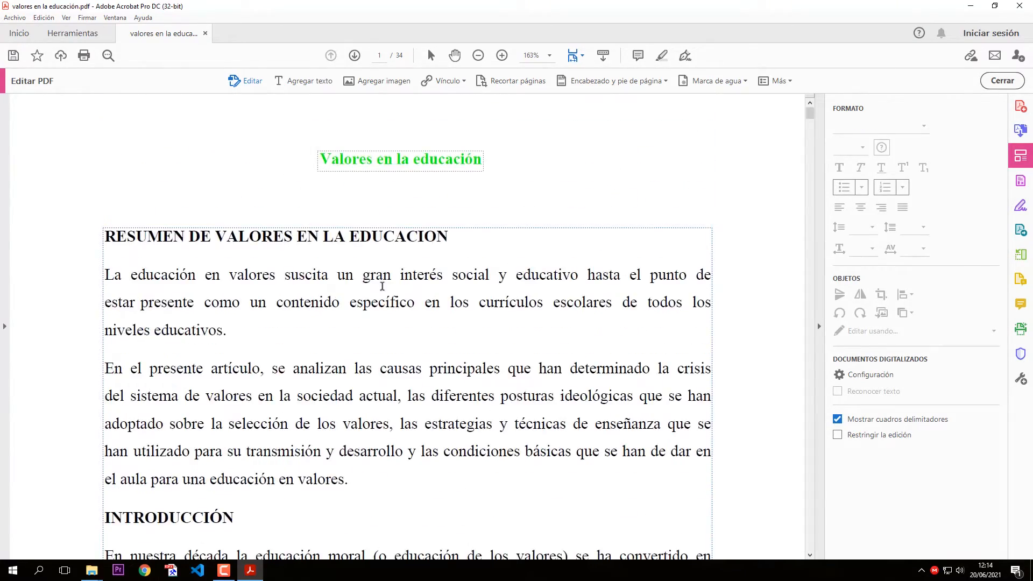
scroll(382, 286, "down", 1)
Step: Set the line spacing of all body text on page 1 to 1 and check the resulting layout
left_click(332, 250)
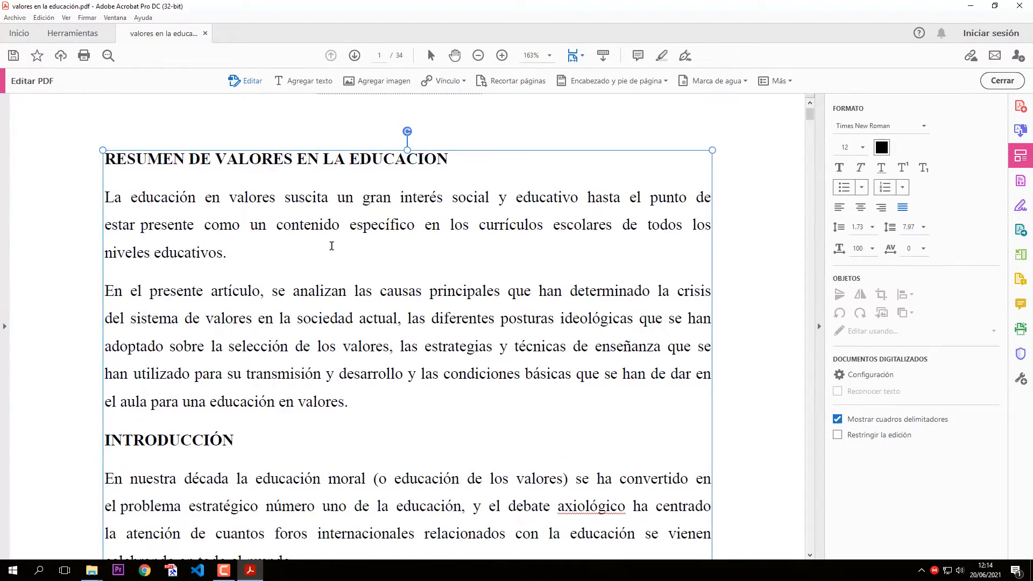
key("ctrl+a")
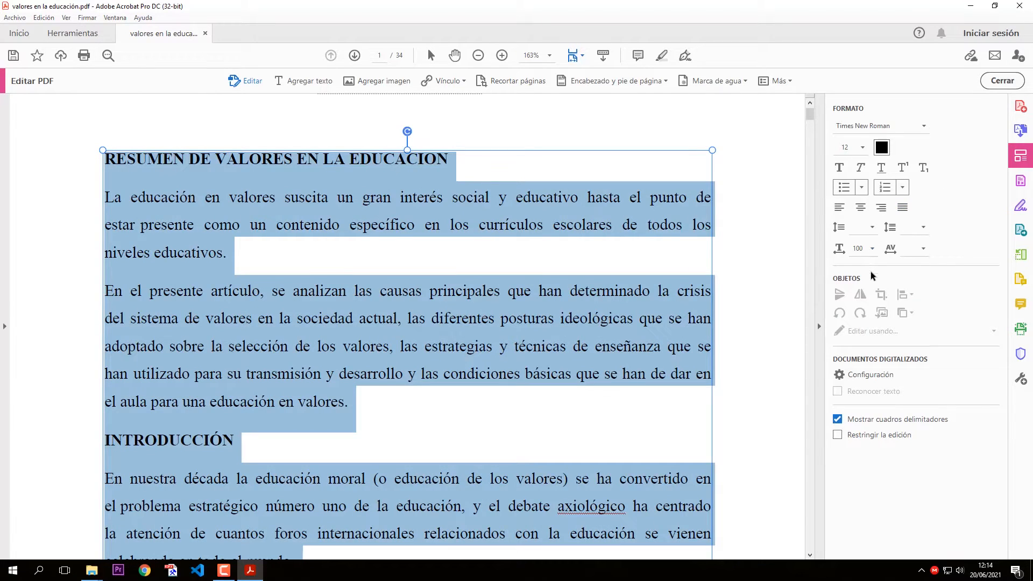
left_click(872, 228)
left_click(860, 242)
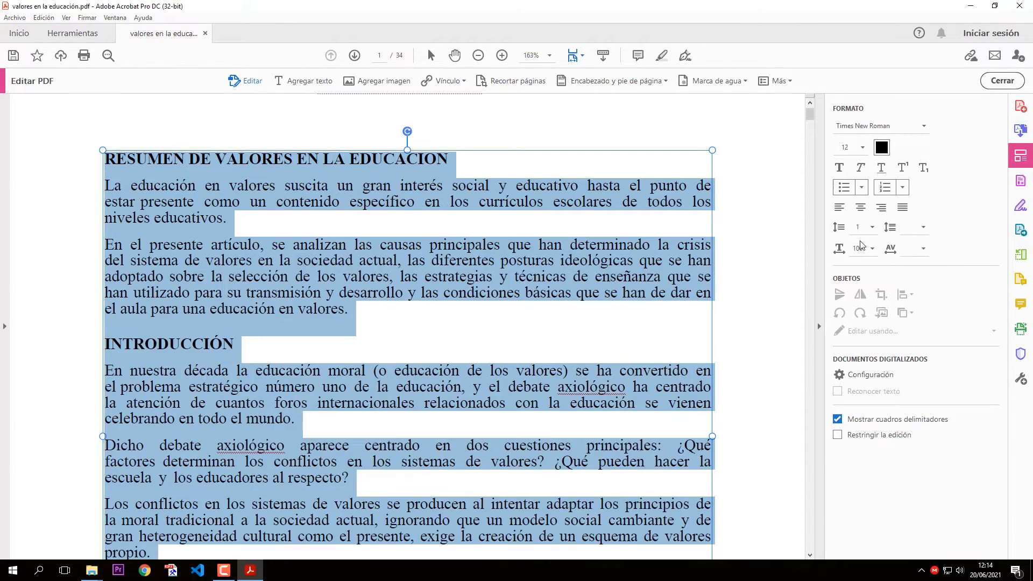
left_click(390, 317)
scroll(398, 317, "down", 6)
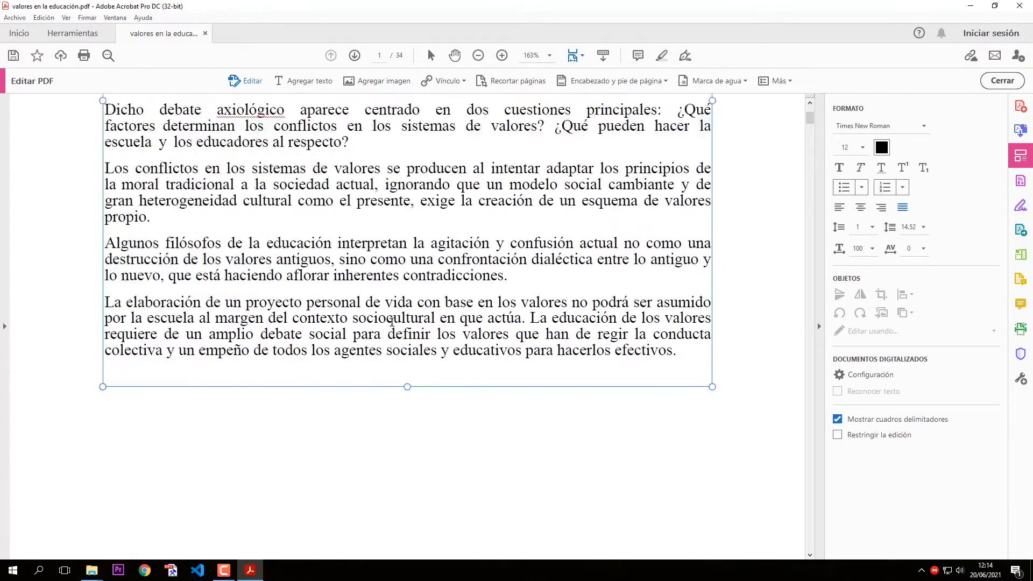
scroll(419, 319, "up", 7)
scroll(419, 318, "up", 2)
Step: Finish editing, close the PDF with its changes saved, and check page 1 in the reopened file
left_click(247, 186)
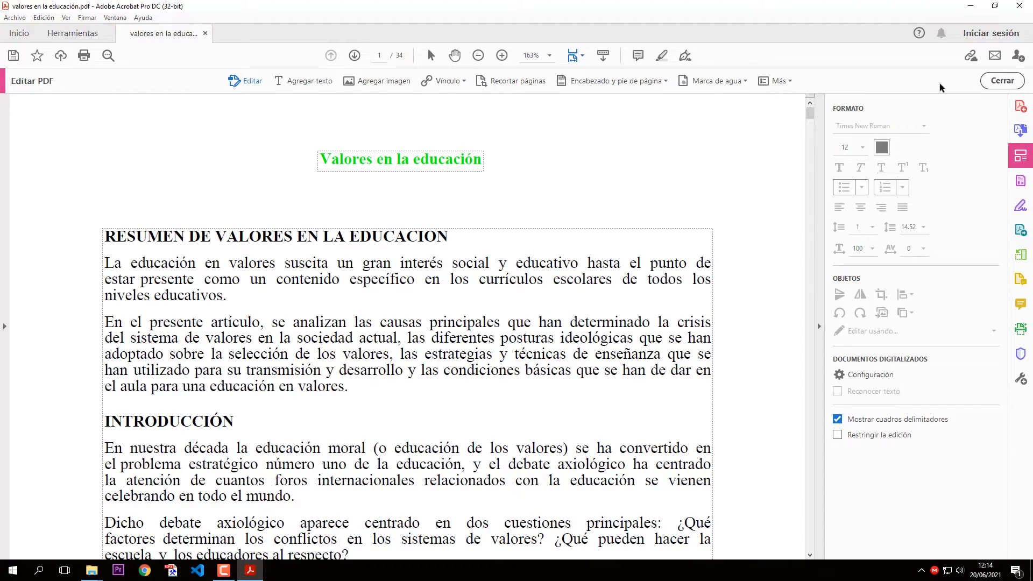
left_click(1004, 84)
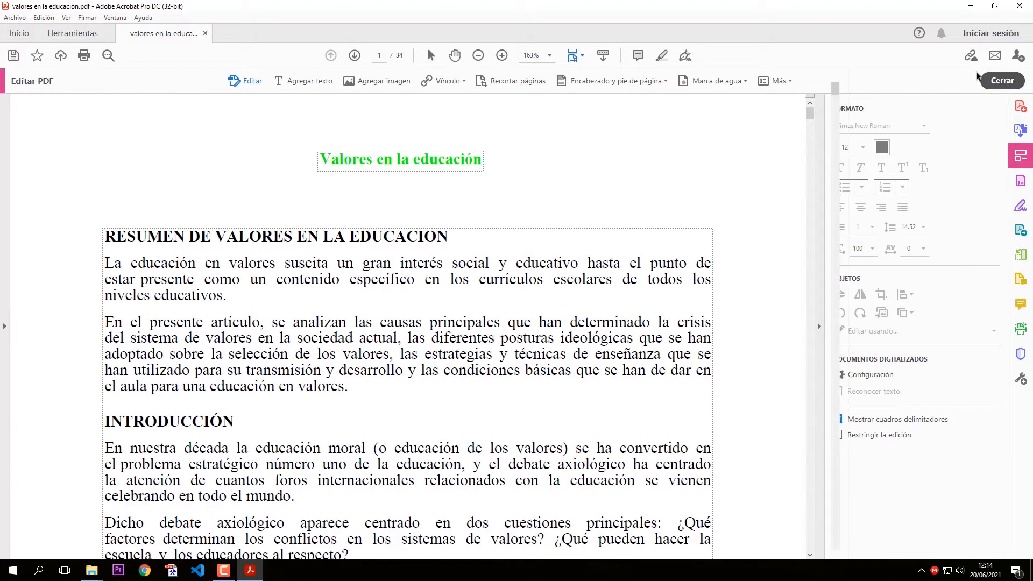
left_click(1020, 6)
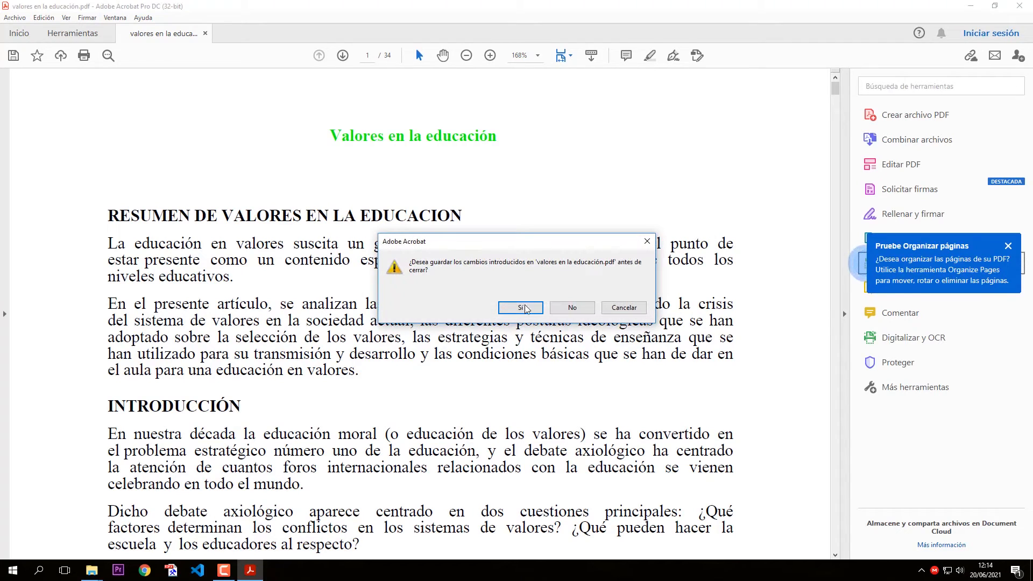
left_click(521, 307)
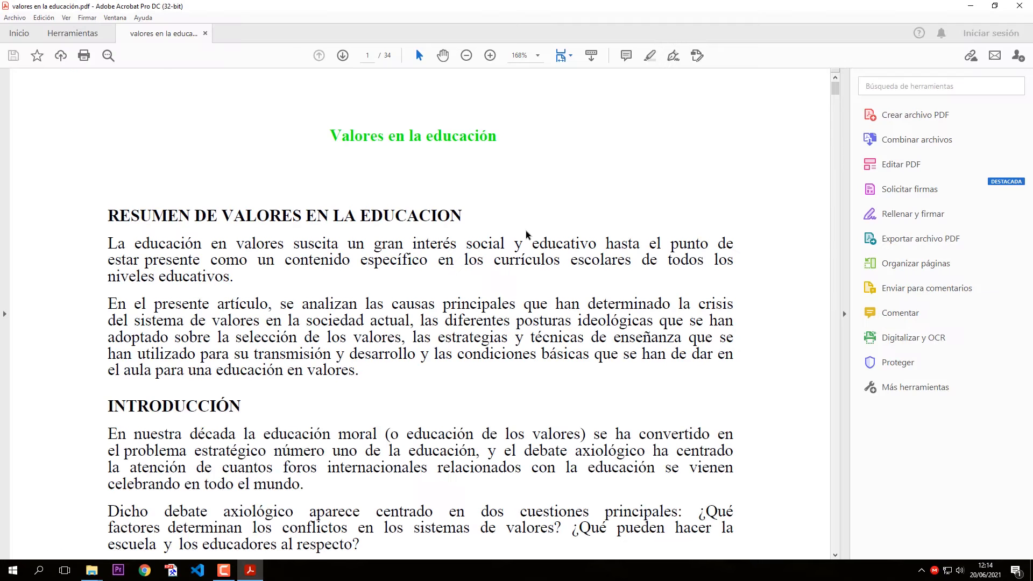
scroll(592, 265, "down", 10)
scroll(591, 265, "up", 10)
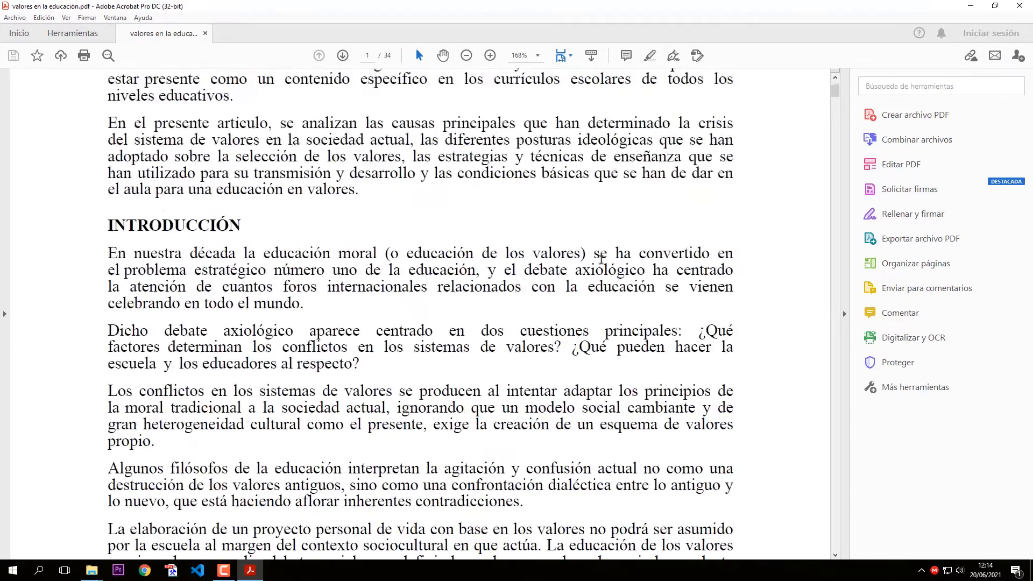
right_click(608, 258)
left_click(397, 144)
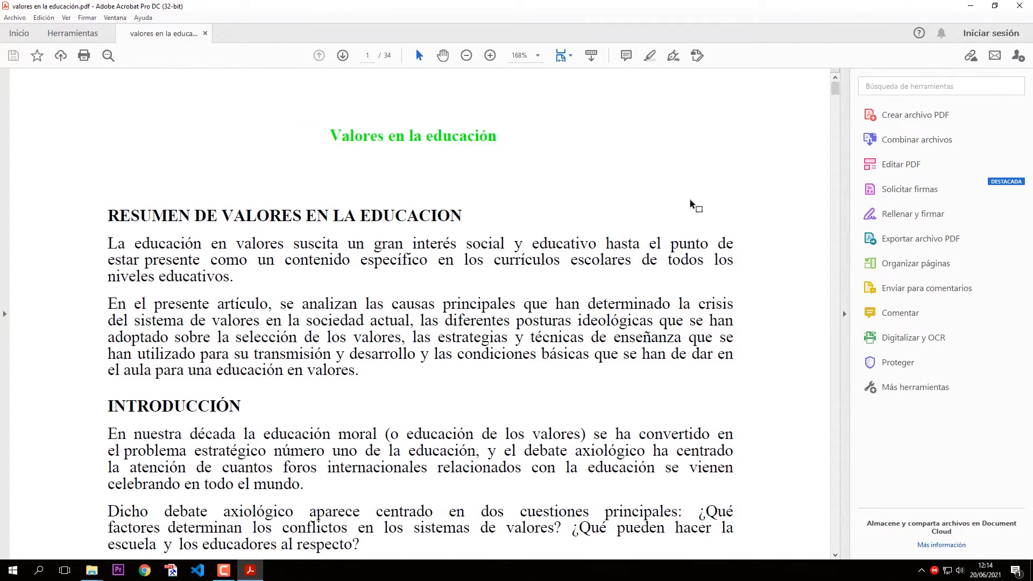
Step: Edit the PDF again and add a text box reading "FALTO TEXTO" below the last paragraph of page 1
left_click(901, 164)
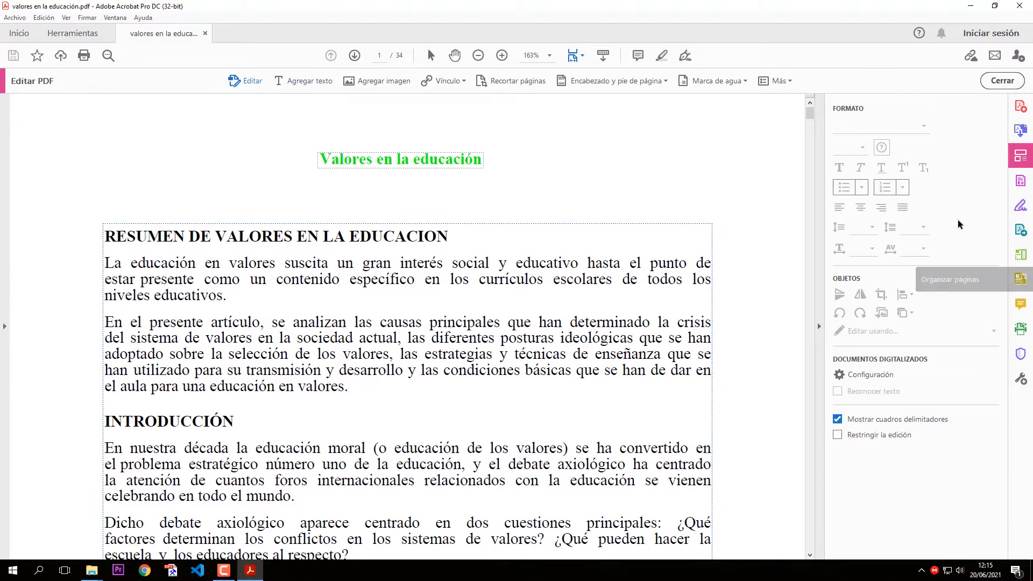
scroll(282, 280, "down", 5)
scroll(282, 285, "down", 3)
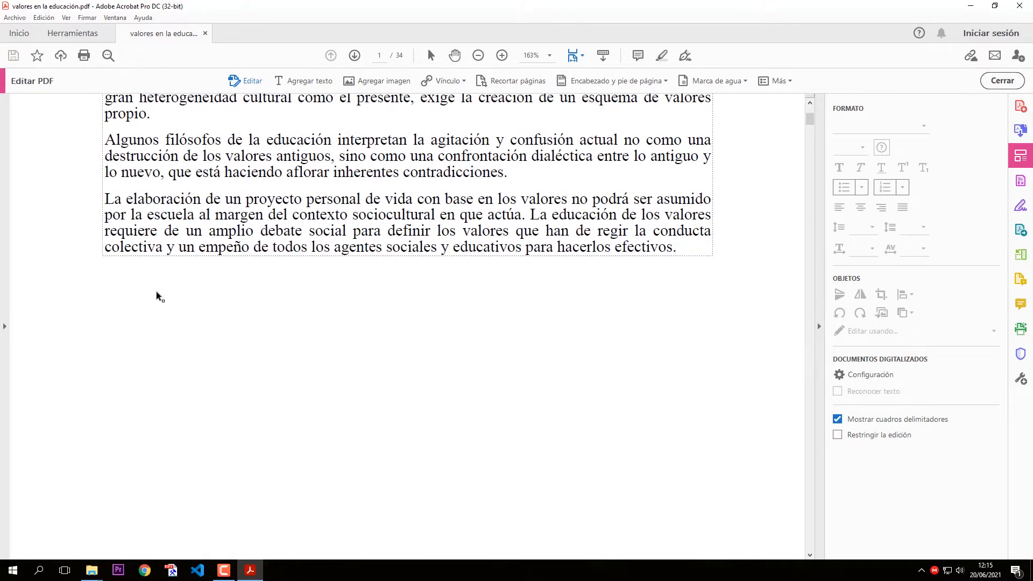
left_click(305, 83)
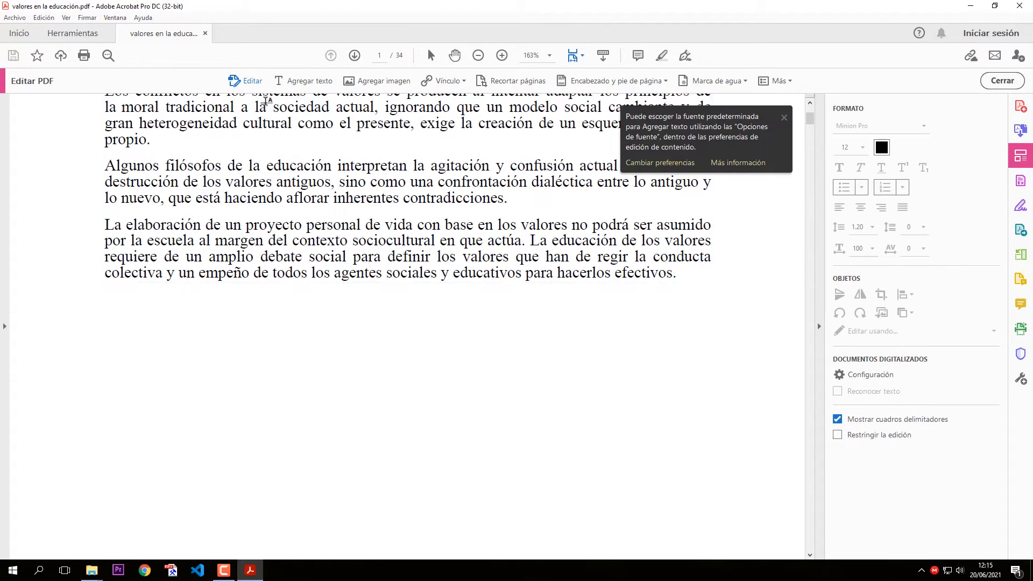
left_click_drag(105, 301, 651, 383)
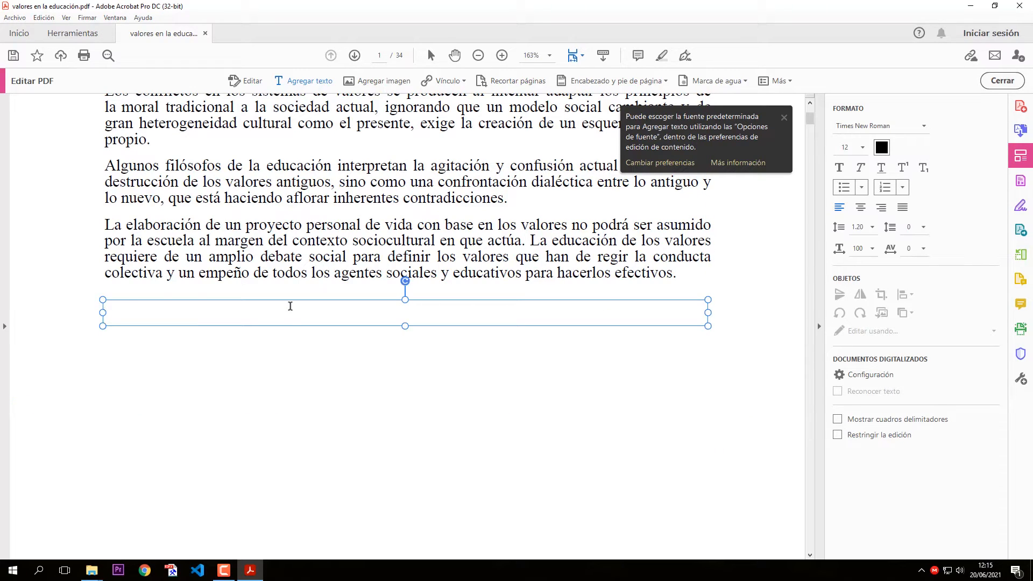
type("FALTO TEXTO")
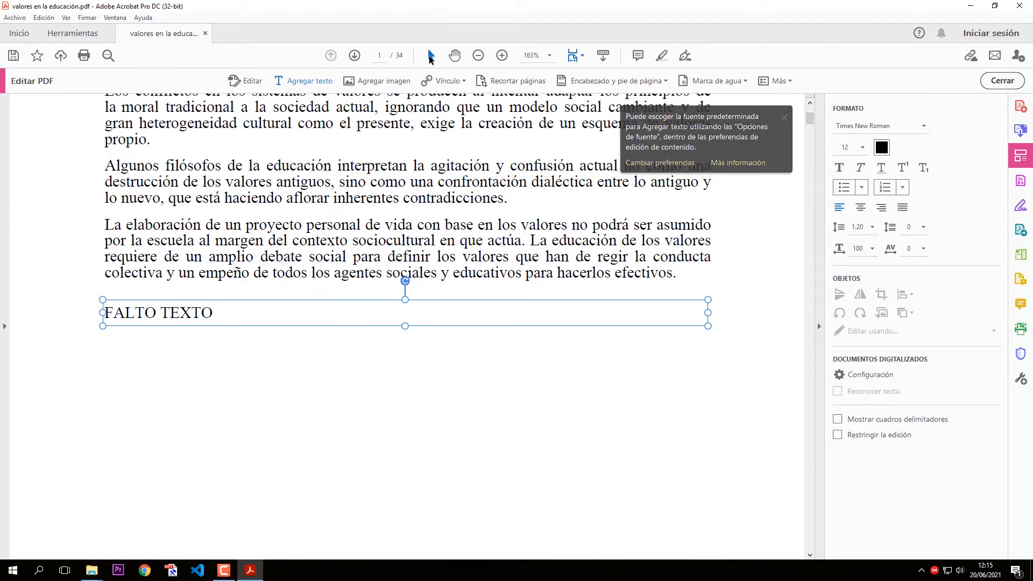
left_click(430, 56)
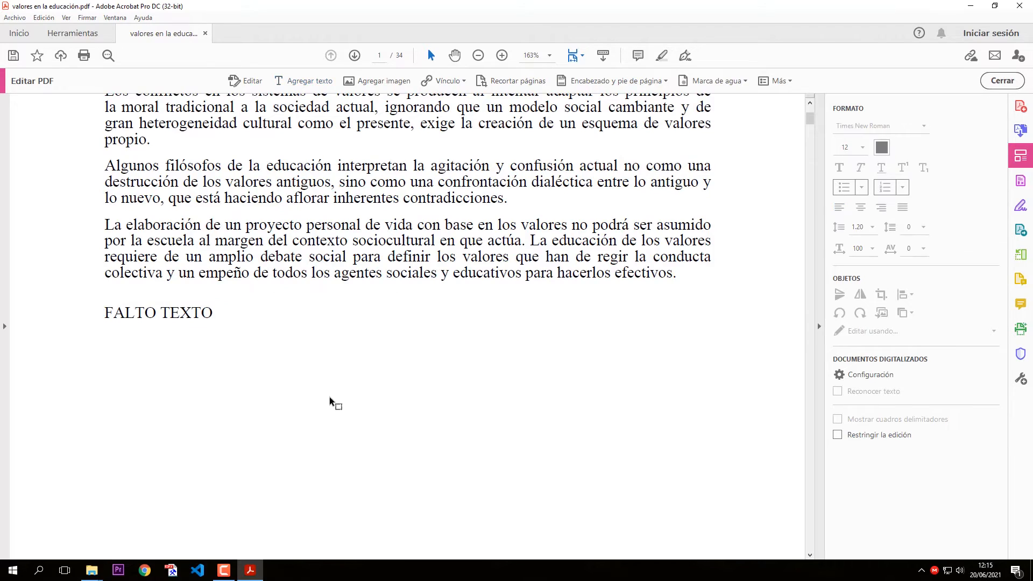
scroll(306, 258, "up", 6)
scroll(305, 257, "up", 4)
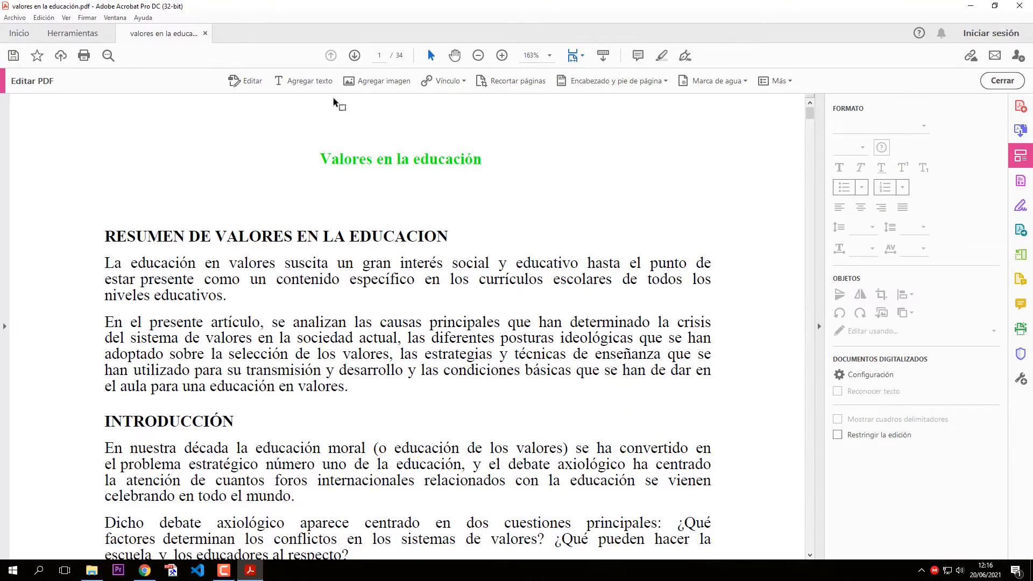
Step: Switch to Chrome and search Google Images for "educacion"
left_click(144, 570)
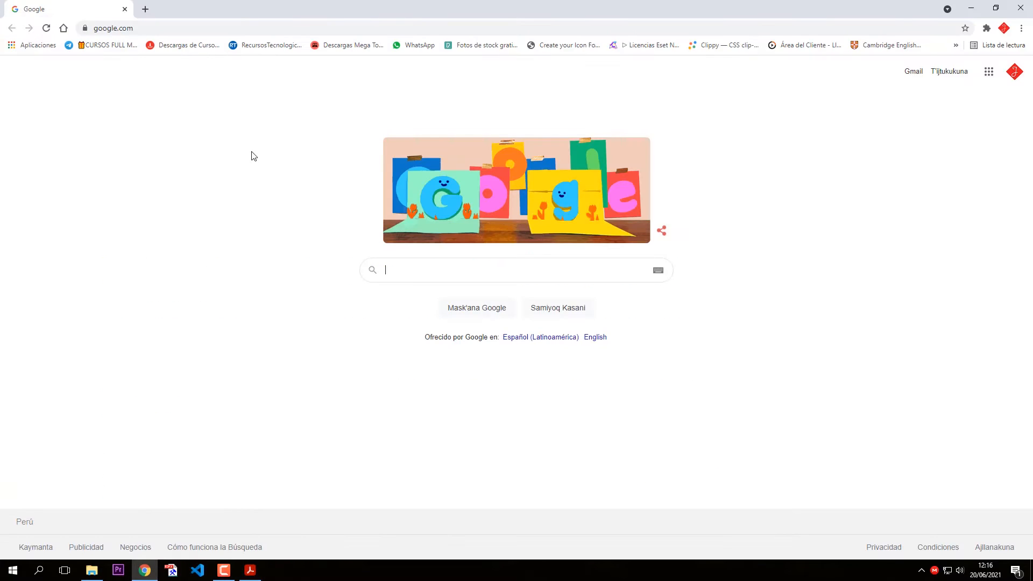
type("EDUCA")
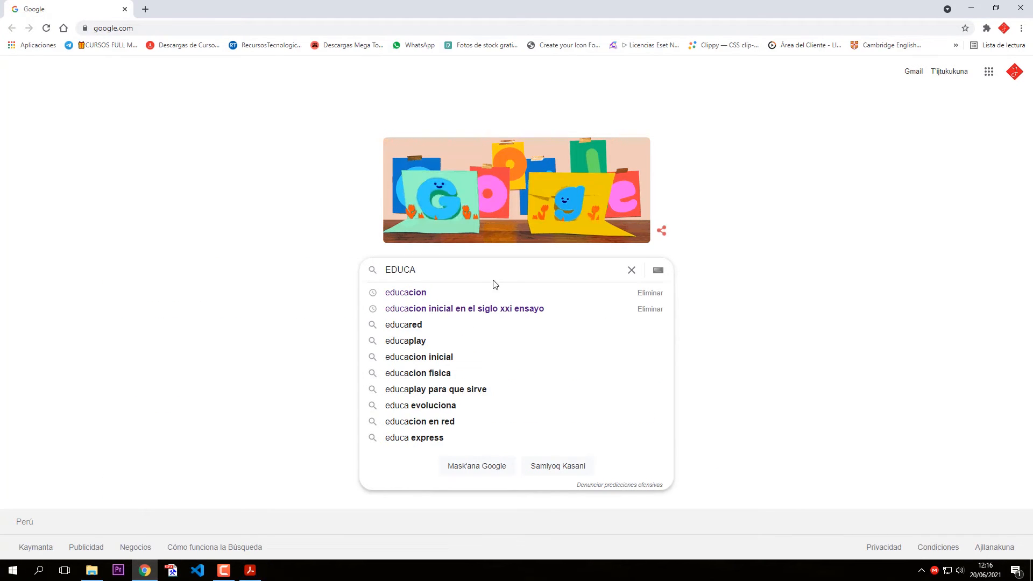
left_click(425, 293)
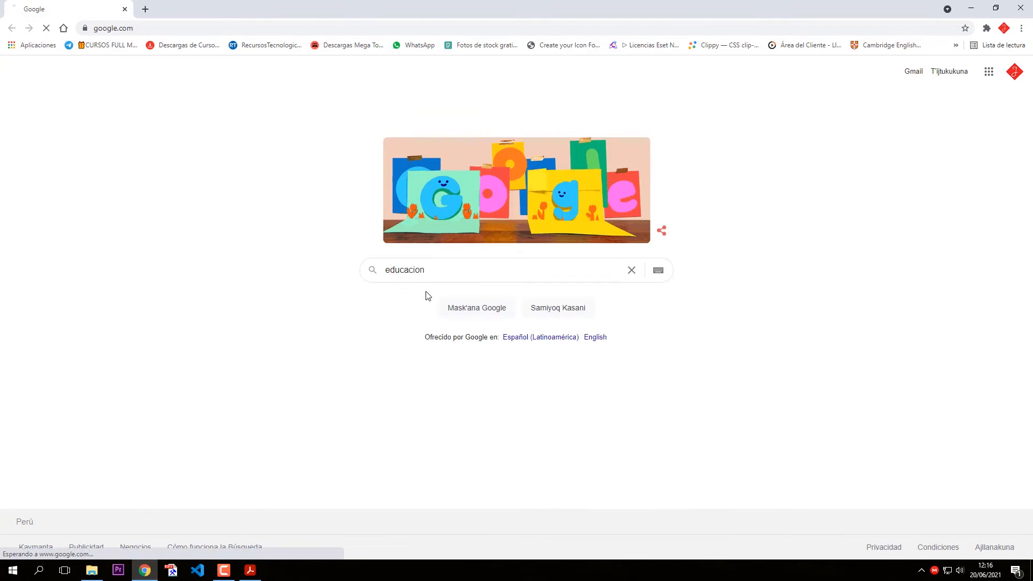
left_click(229, 157)
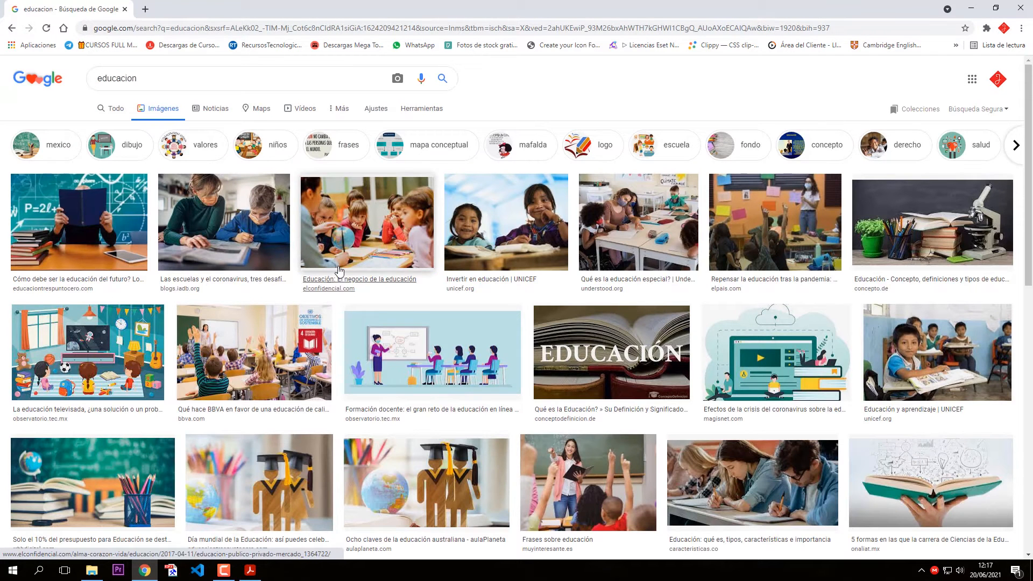
Step: Save the UNICEF picture "Invertir en educación" to Descargas as "Educacion hero 3_0.jpg" and return to Acrobat
left_click(491, 225)
right_click(719, 221)
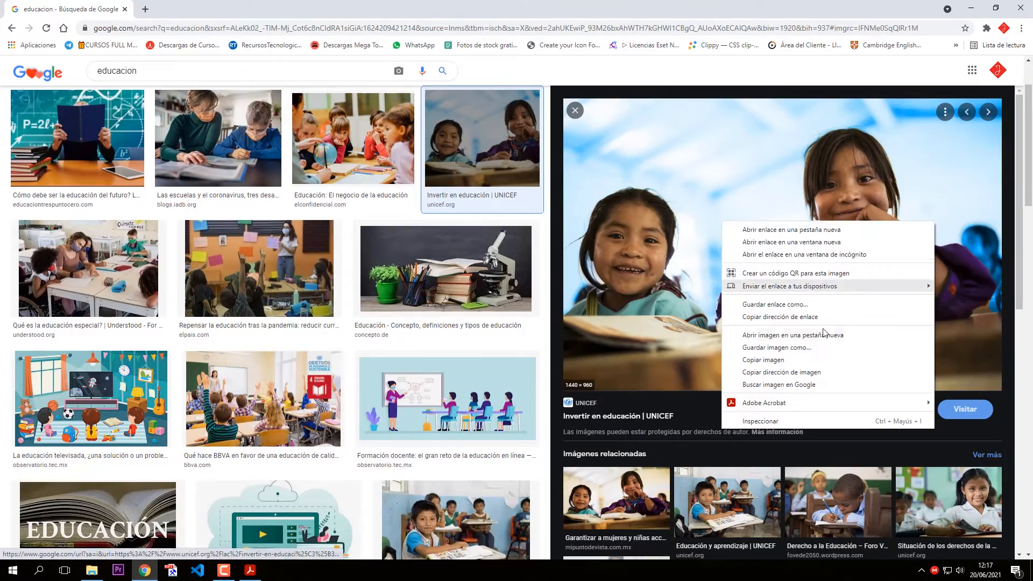
left_click(805, 355)
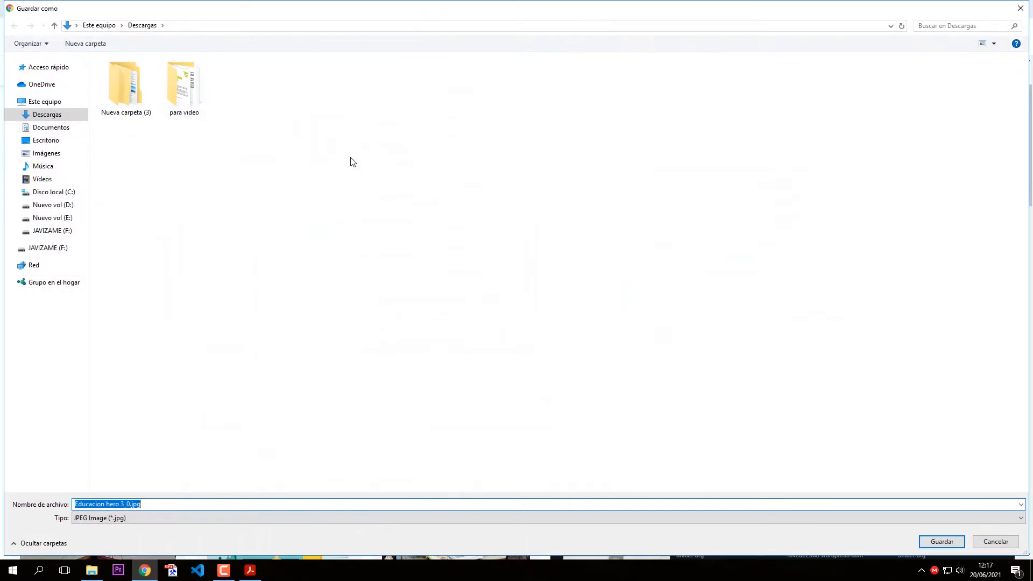
left_click(939, 540)
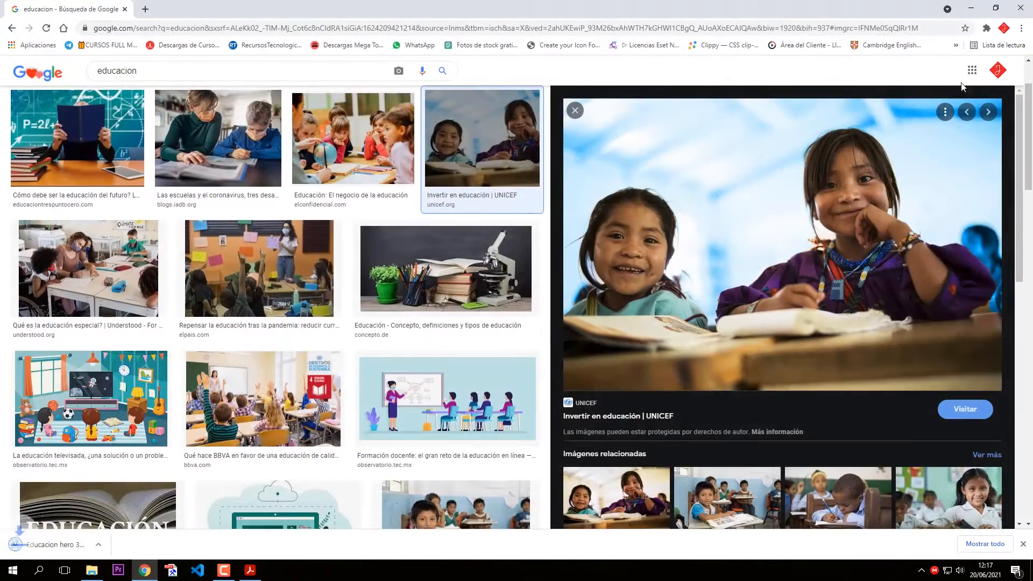
left_click(989, 112)
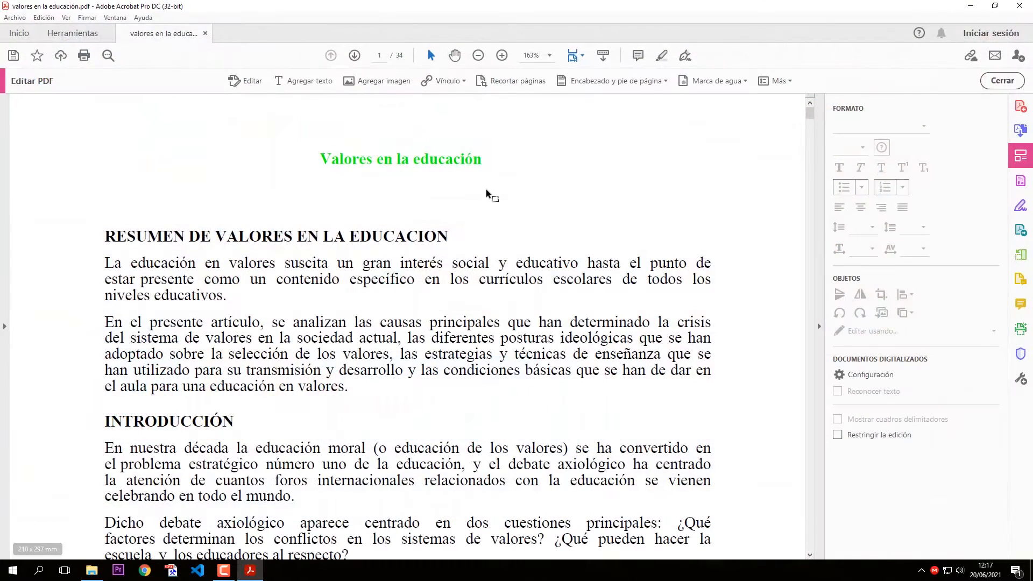
Step: Insert the image "Educacion hero 3_0.jpg" from Descargas beside the title on page 1
left_click(374, 82)
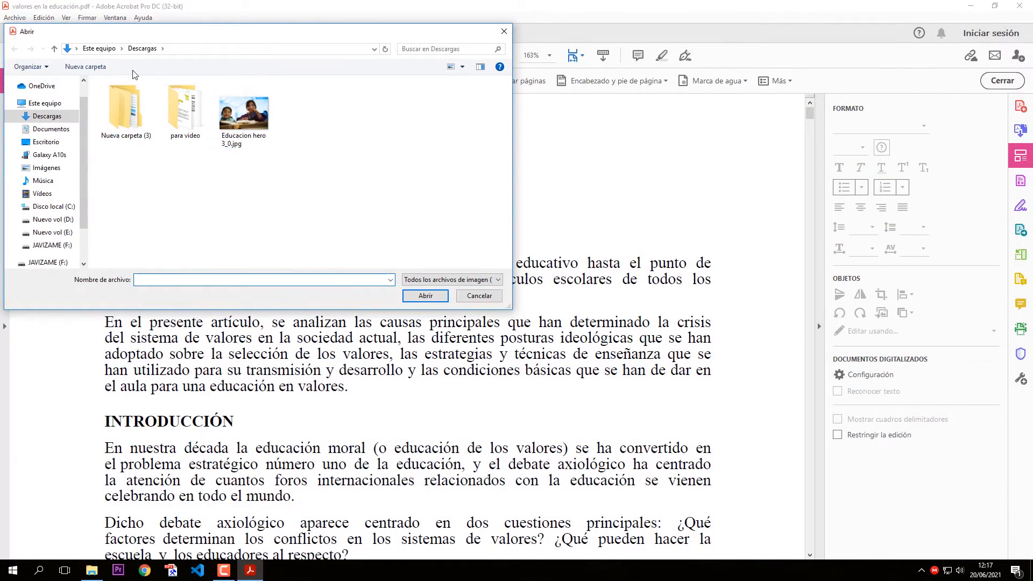
left_click(240, 132)
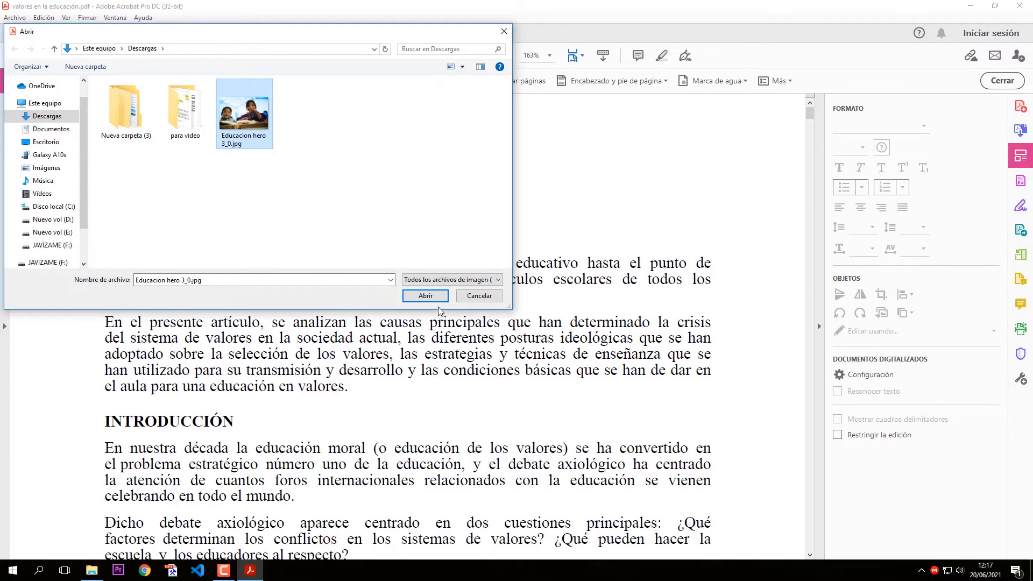
left_click(425, 296)
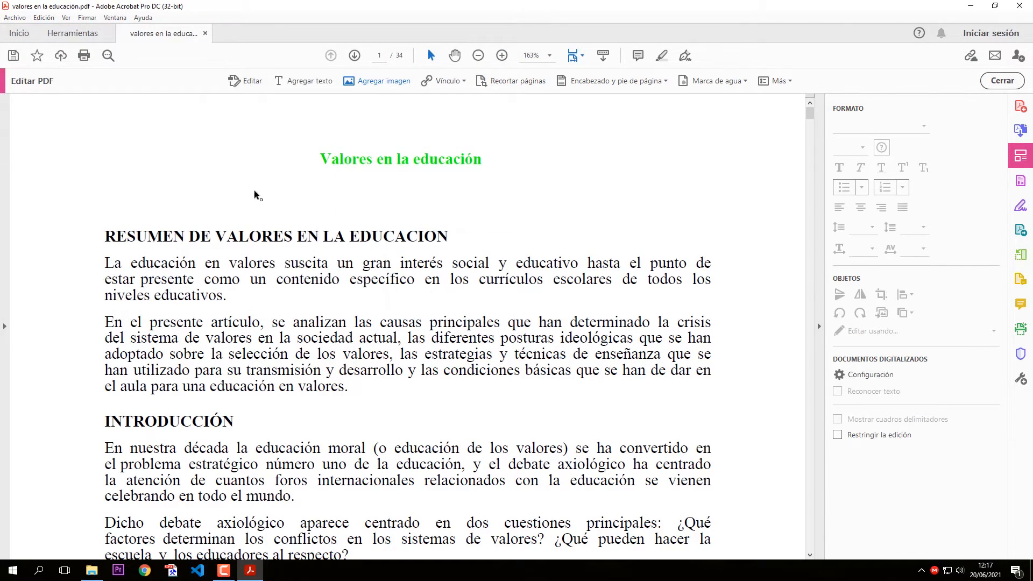
left_click(534, 170)
Step: Move the inserted image down into the blank area below "FALTO TEXTO" and shrink it to about half its size
scroll(534, 171, "down", 6)
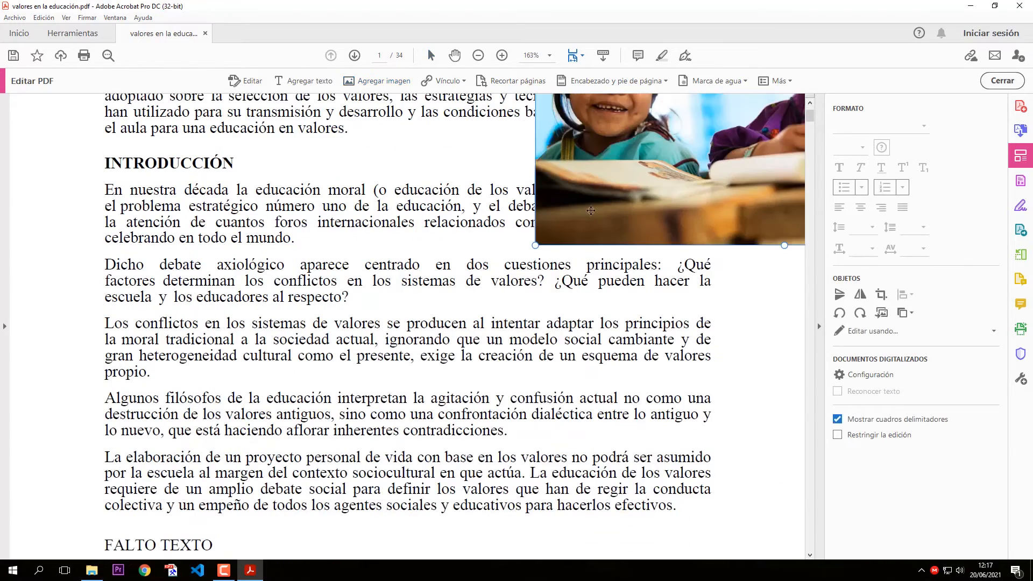
left_click_drag(633, 140, 293, 425)
scroll(293, 426, "down", 3)
left_click_drag(396, 290, 362, 514)
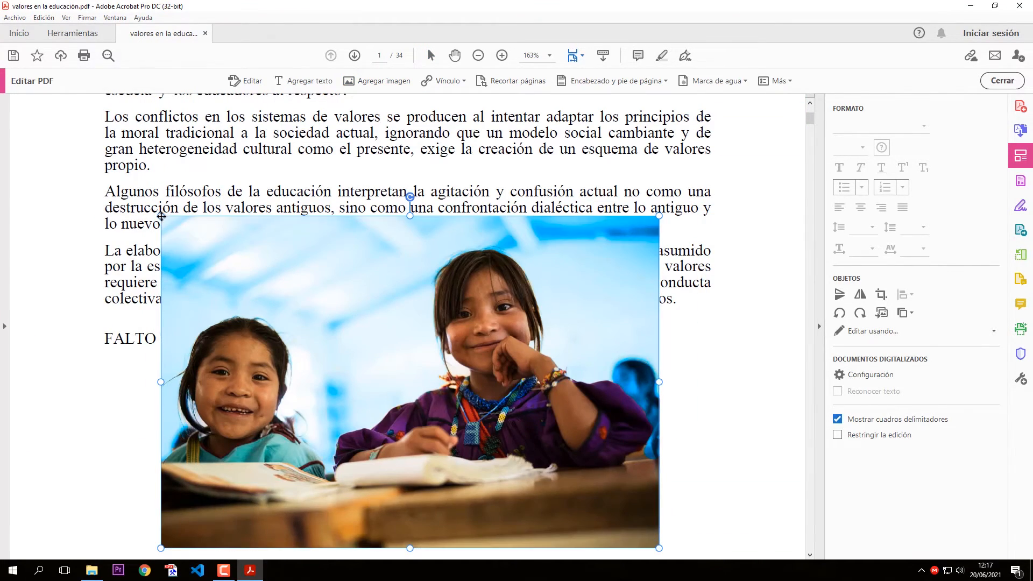
left_click_drag(162, 216, 430, 395)
scroll(475, 367, "down", 1)
scroll(474, 368, "down", 2)
left_click_drag(548, 297, 306, 273)
scroll(348, 301, "down", 1)
scroll(416, 281, "up", 2)
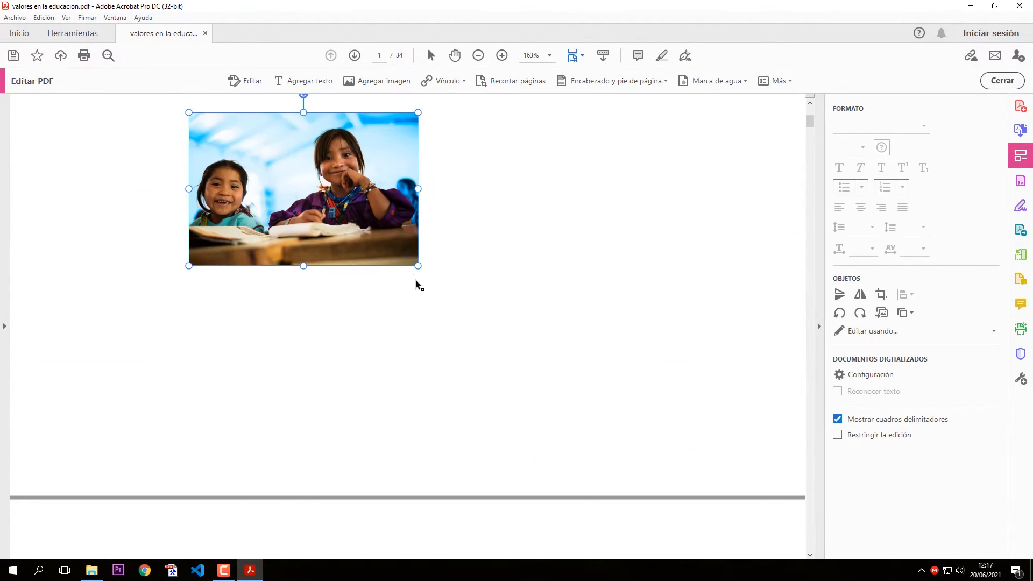
Step: Enlarge the image to about three quarters of the text width and position it roughly centred below "FALTO TEXTO"
left_click_drag(418, 266, 640, 414)
scroll(416, 330, "up", 4)
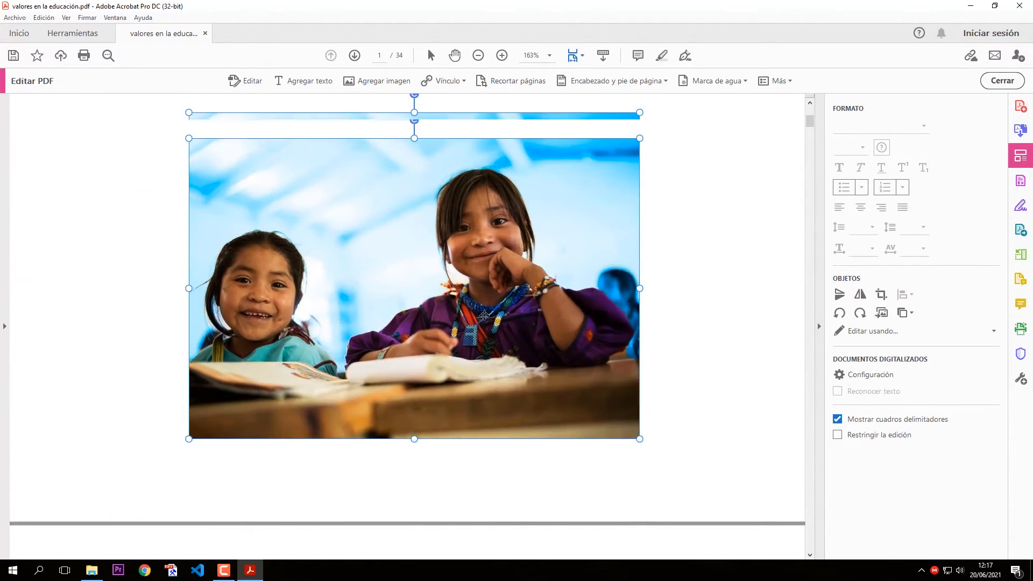
left_click_drag(416, 329, 439, 328)
left_click(685, 350)
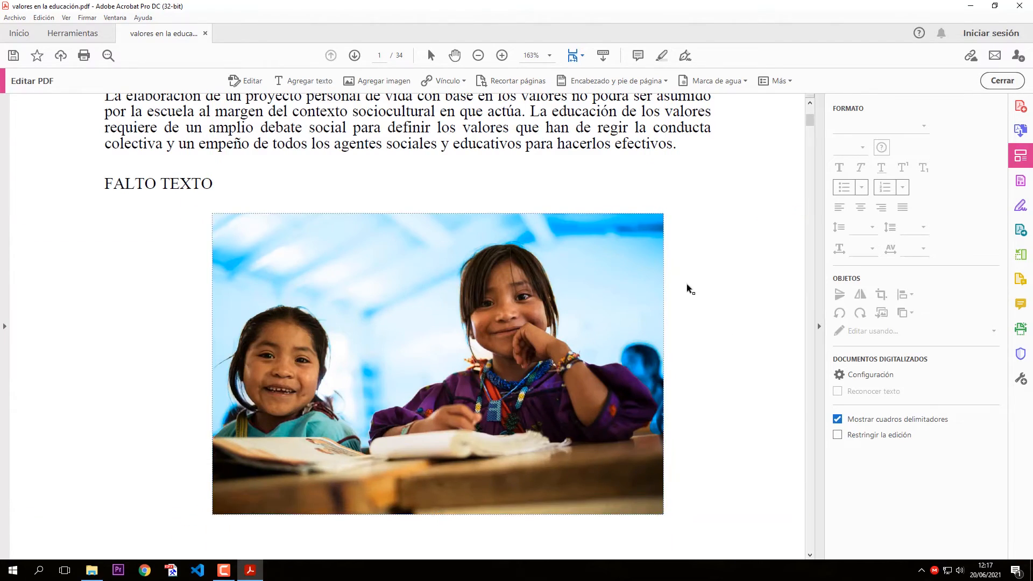
Step: Look over the finished page 1, save the document under its existing name and close it
scroll(687, 291, "down", 7)
scroll(597, 294, "up", 20)
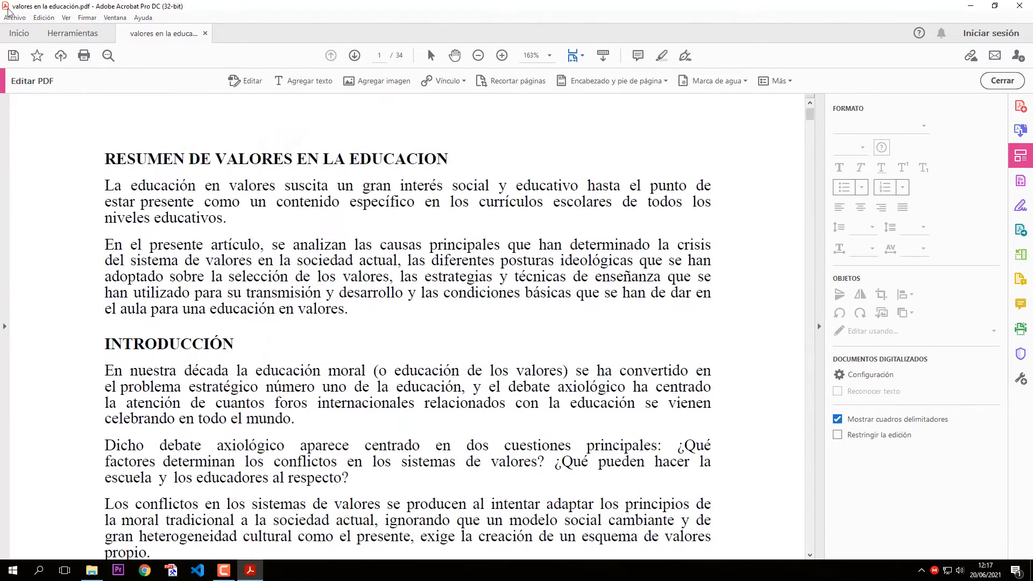
left_click(17, 20)
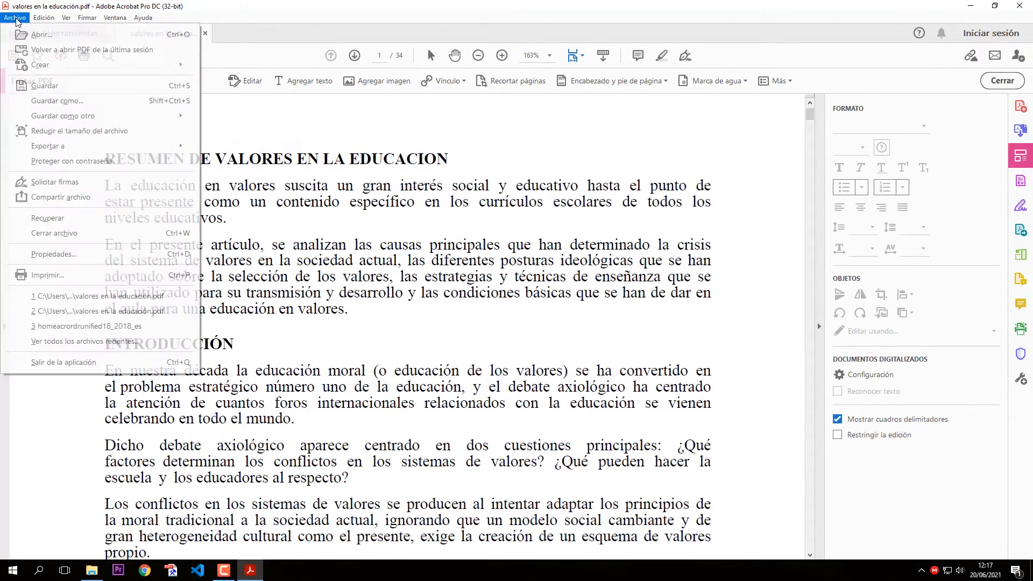
left_click(85, 88)
left_click(1019, 6)
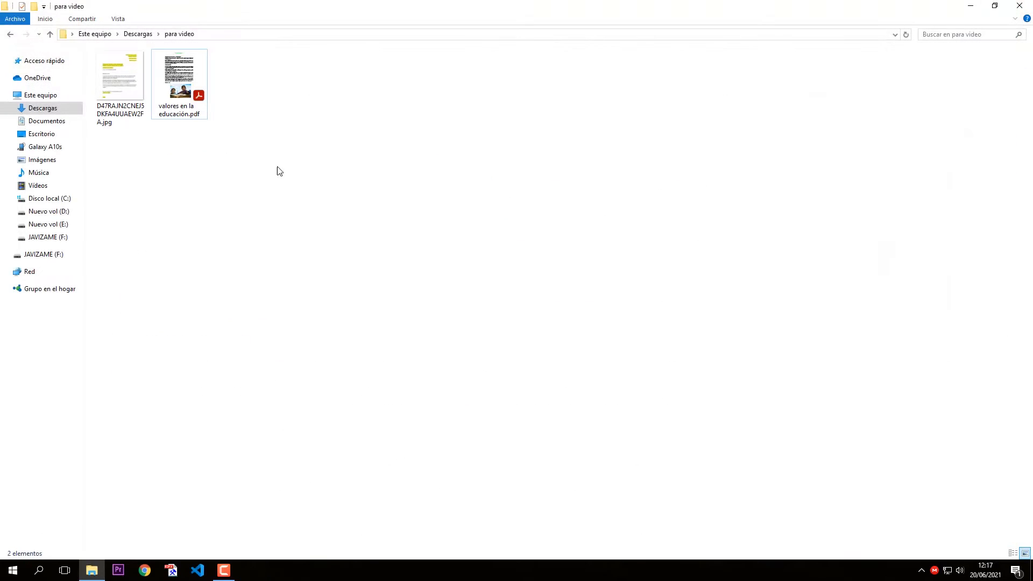
Step: Reopen "valores en la educación.pdf" from the "para video" folder and check the saved text and image on page 1
double_click(183, 87)
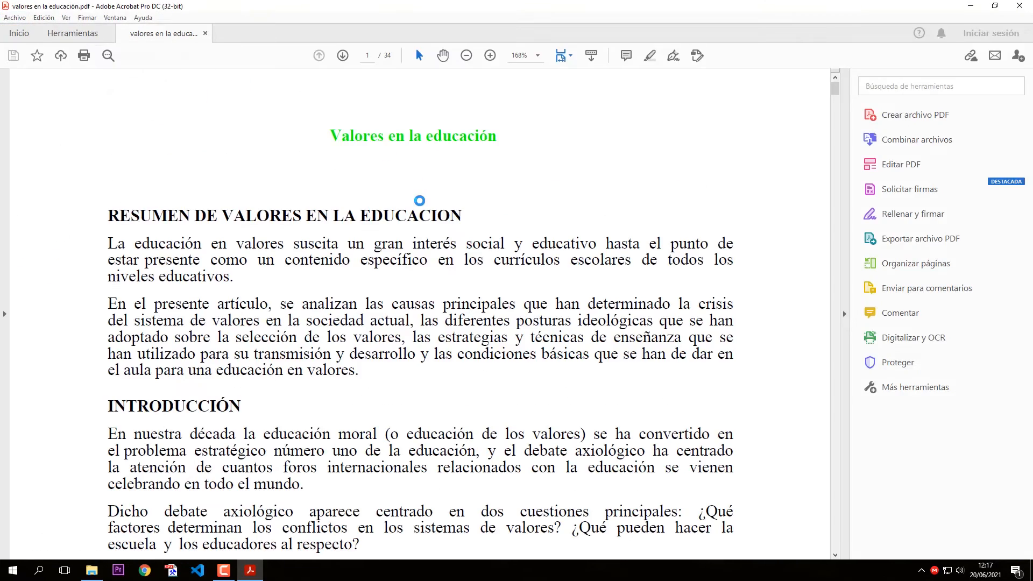
scroll(507, 261, "down", 10)
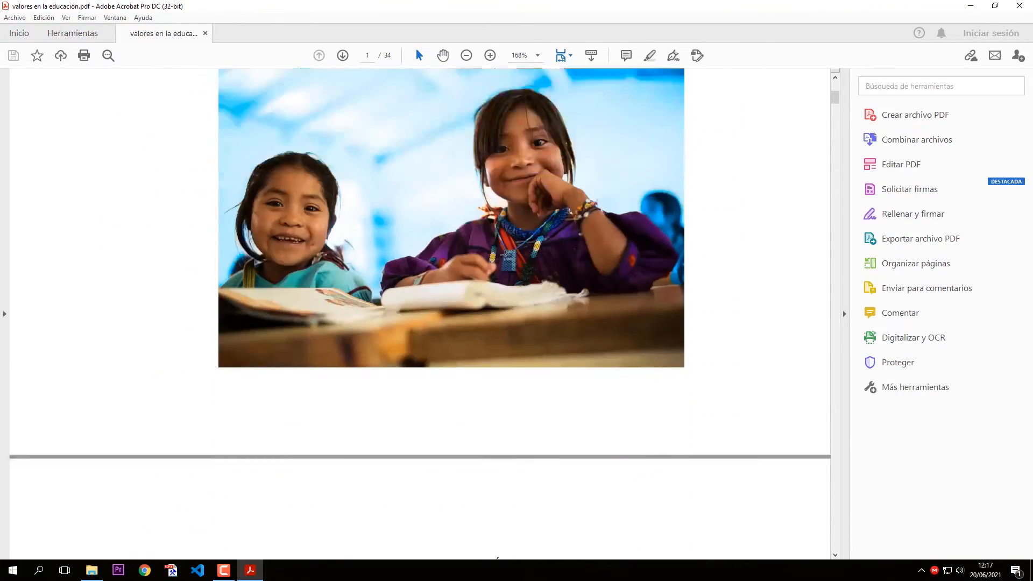
scroll(506, 233, "up", 6)
scroll(506, 232, "up", 6)
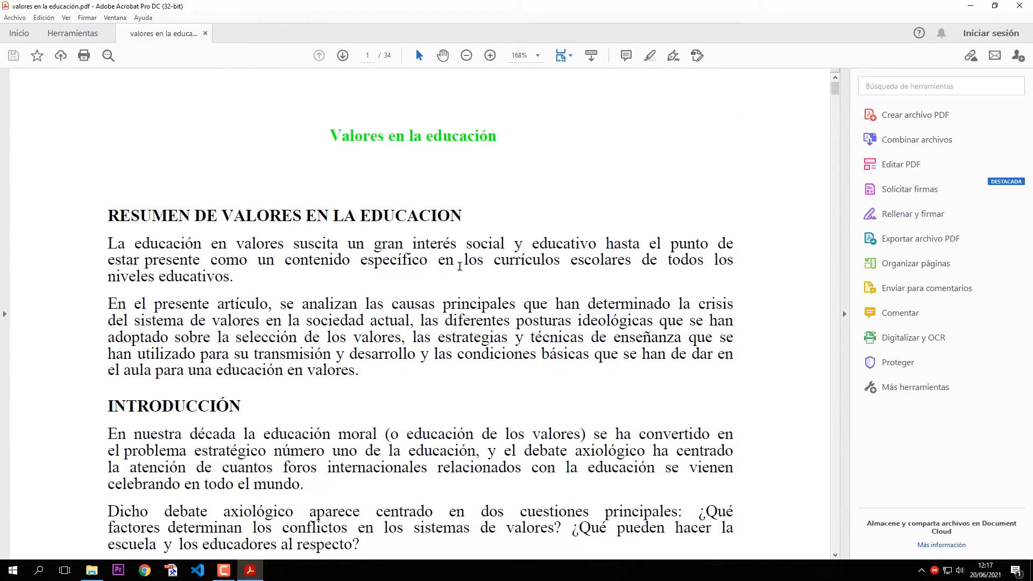
Step: Start adding a header and footer in PDF editing mode and enter "prueba" as the centre header text
left_click(896, 165)
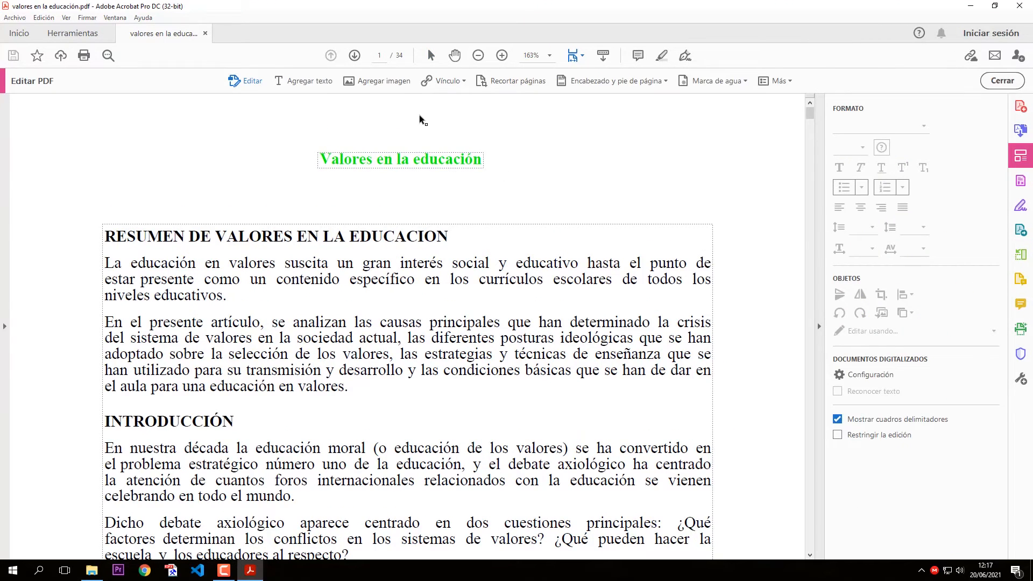
left_click(666, 81)
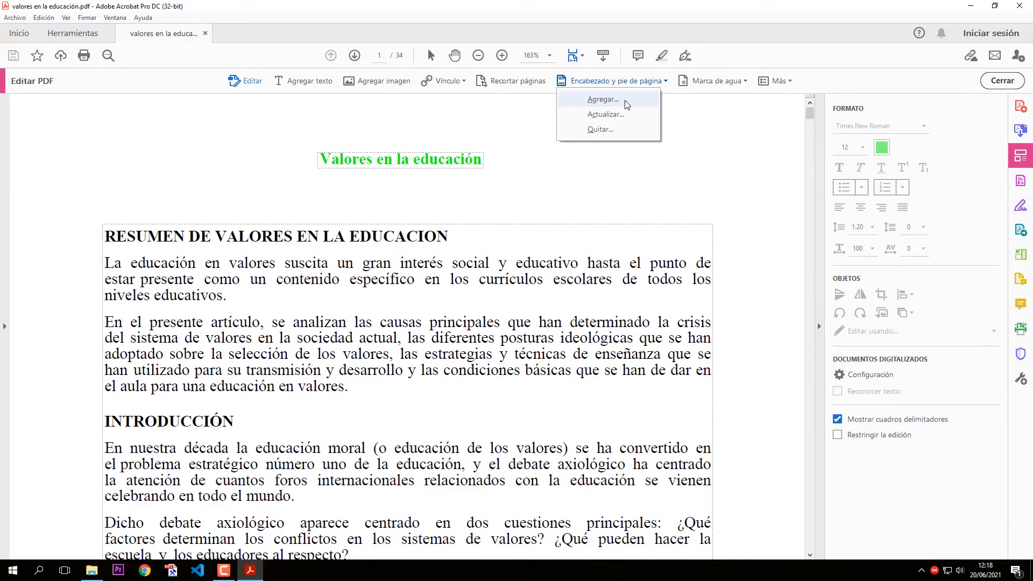
left_click(616, 100)
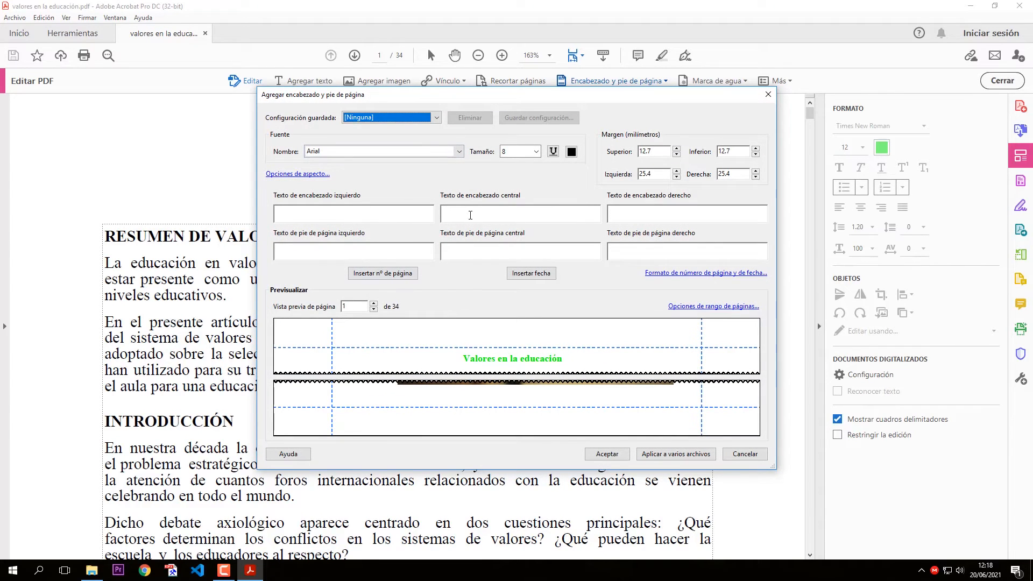
left_click(467, 213)
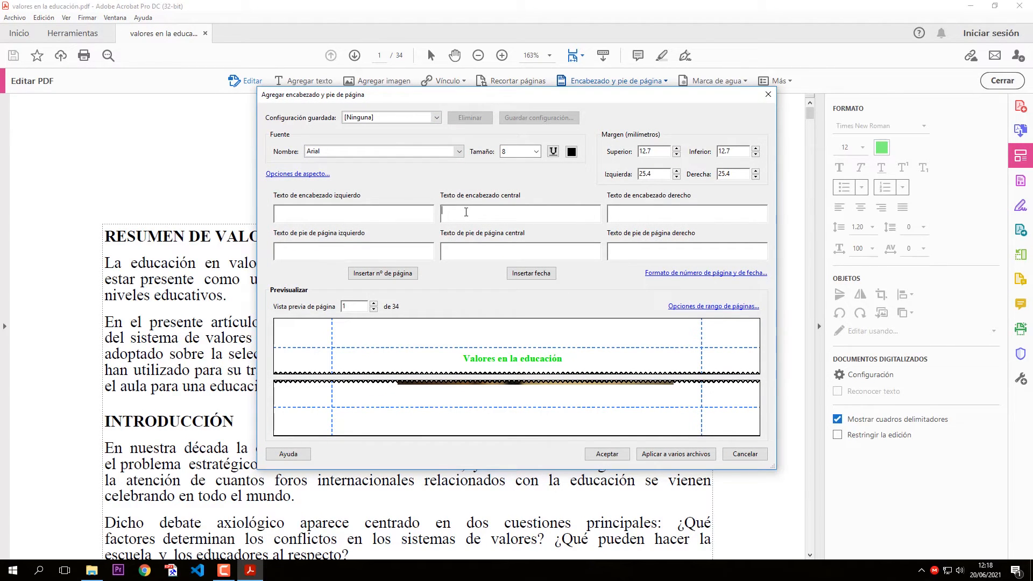
type("p")
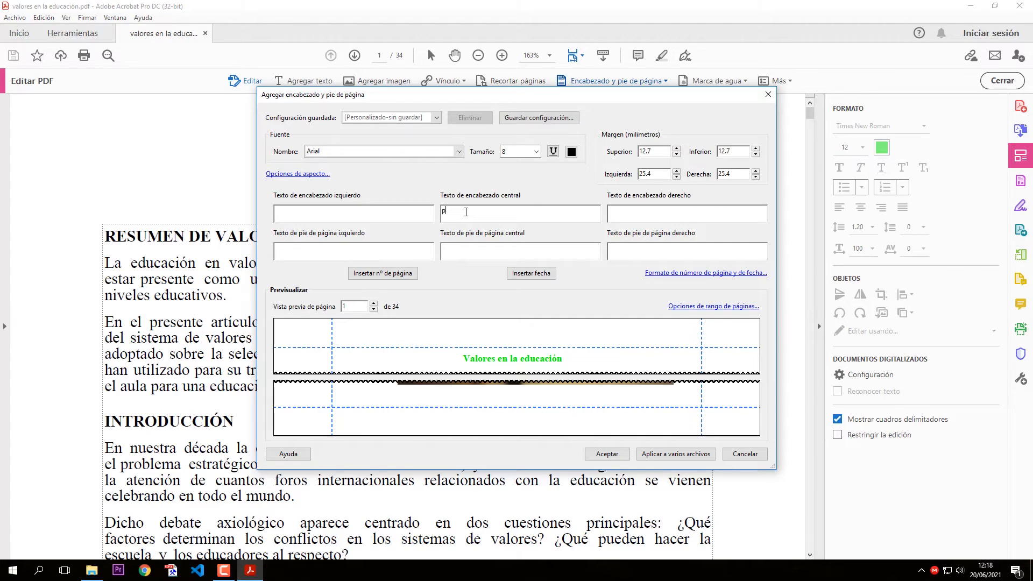
type("RUEBA")
left_click_drag(493, 216, 385, 220)
type("prueba")
Step: Insert the page number in the centre footer, preview it up to page 4 and apply the header and footer
left_click(376, 274)
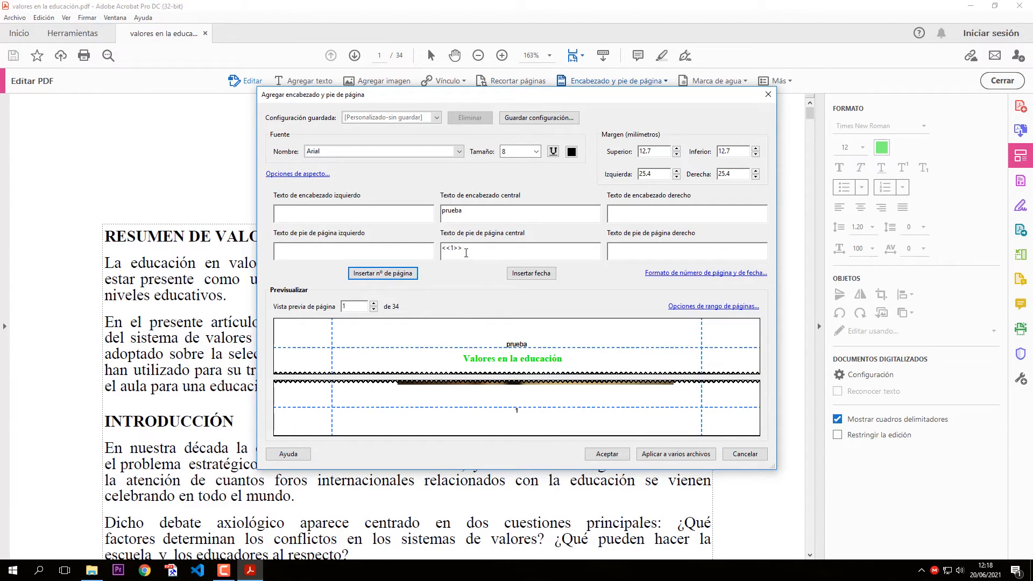
left_click(374, 304)
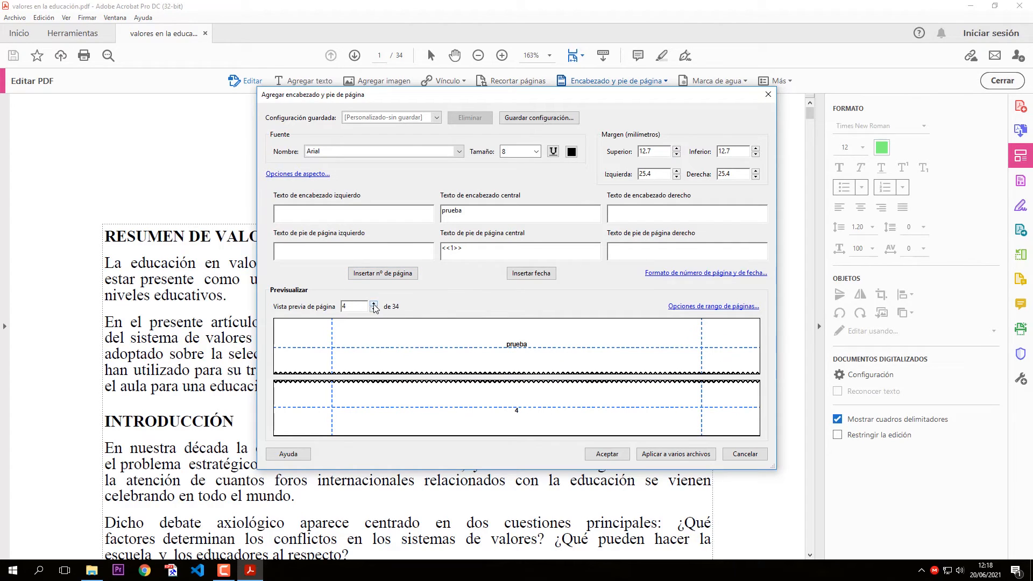
left_click(607, 454)
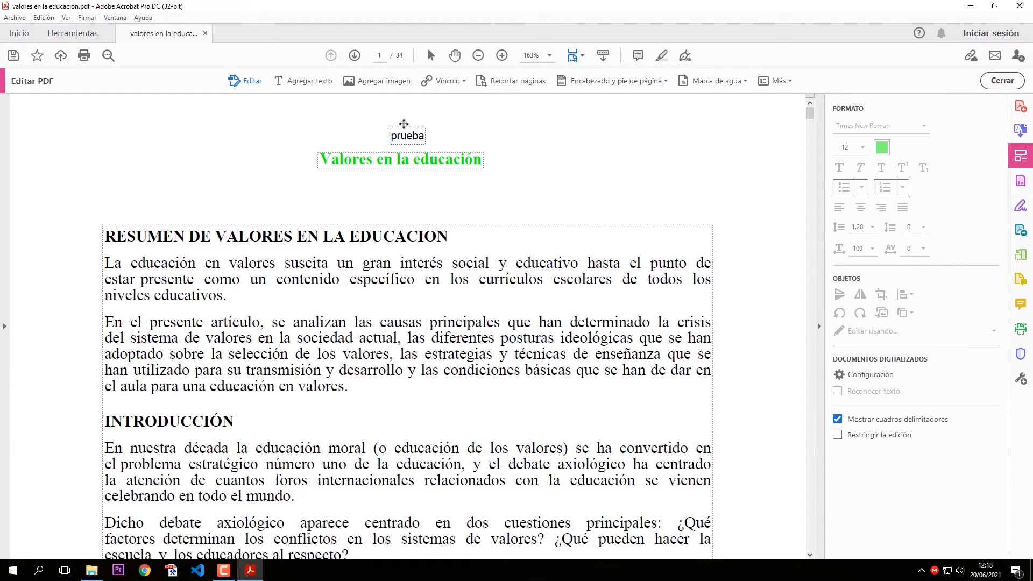
Step: Examine the "prueba" header and the footer page numbers from page 1 through page 34, returning to page 1
left_click(405, 130)
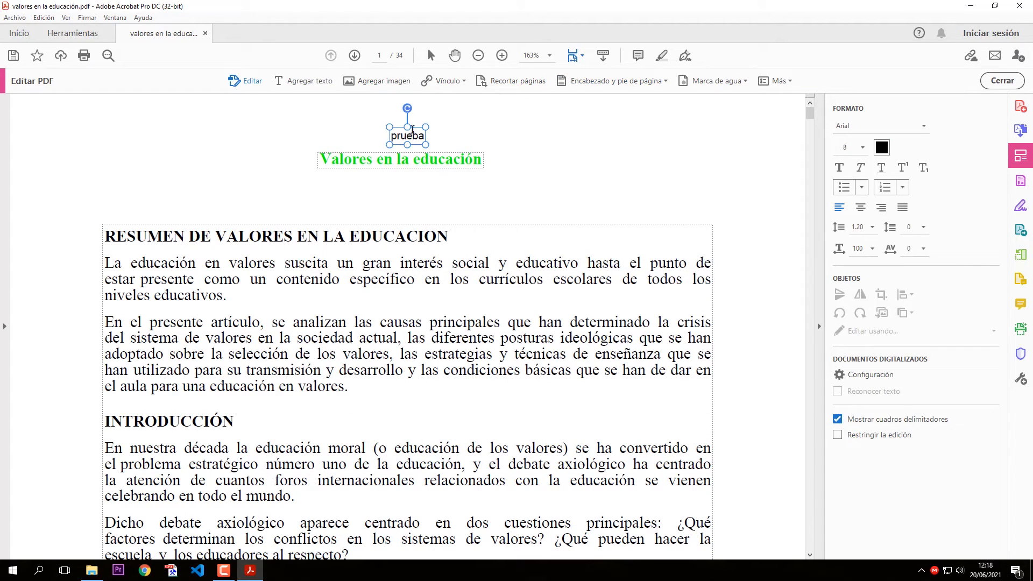
left_click(380, 147)
scroll(418, 210, "down", 10)
scroll(418, 219, "down", 5)
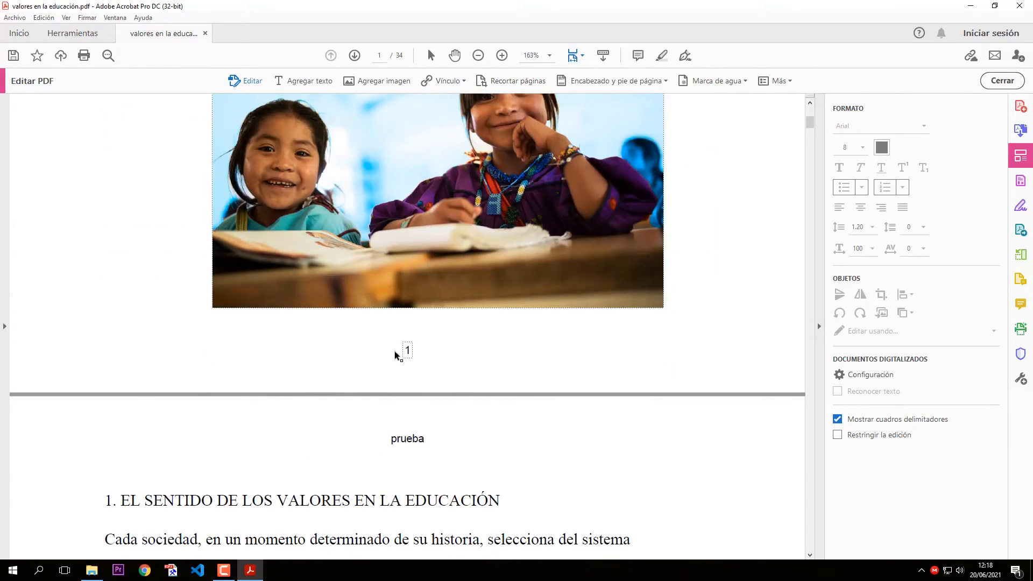
scroll(395, 350, "down", 3)
scroll(429, 335, "down", 18)
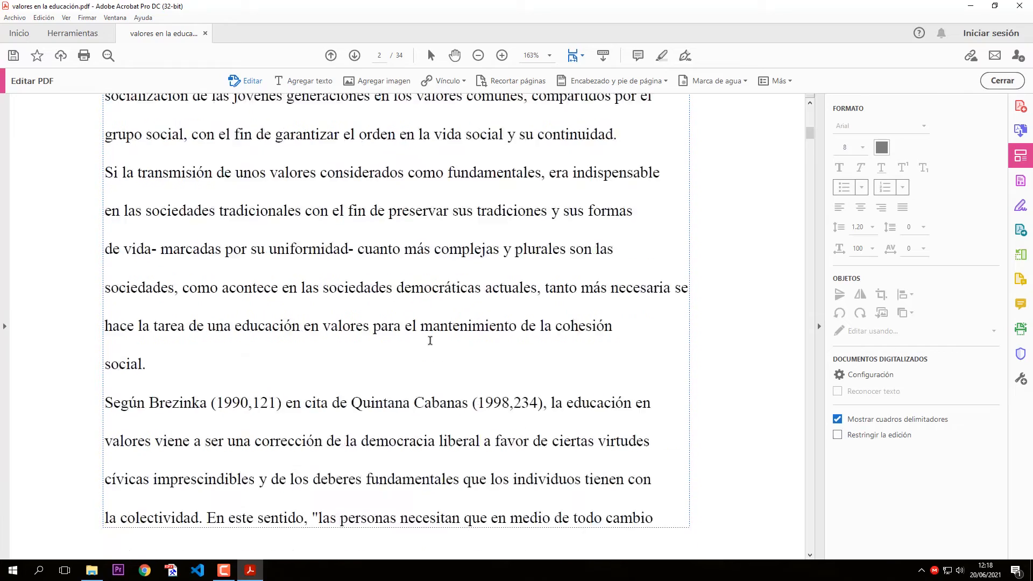
left_click_drag(811, 139, 822, 551)
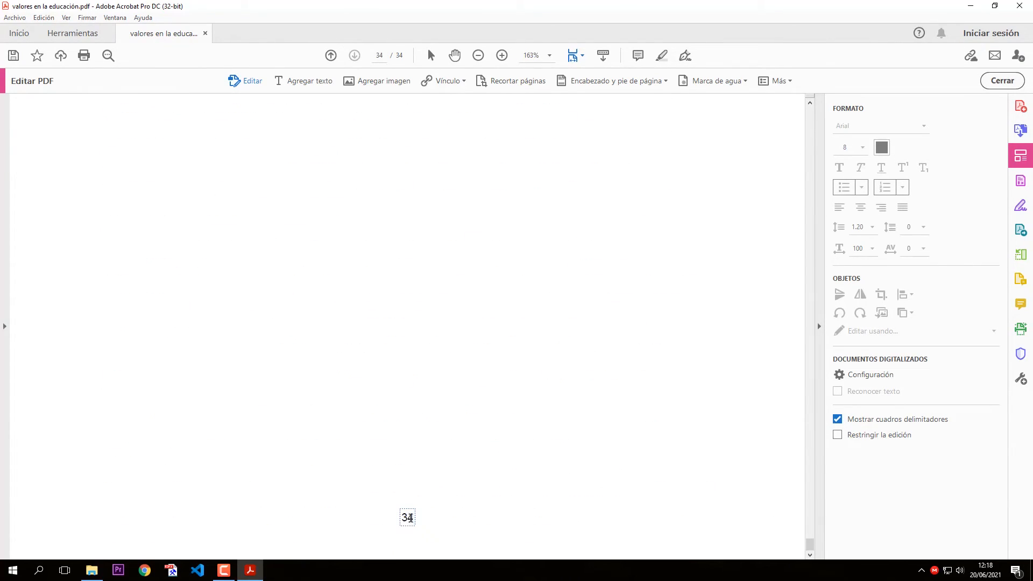
scroll(434, 409, "up", 3)
left_click_drag(814, 549, 809, 108)
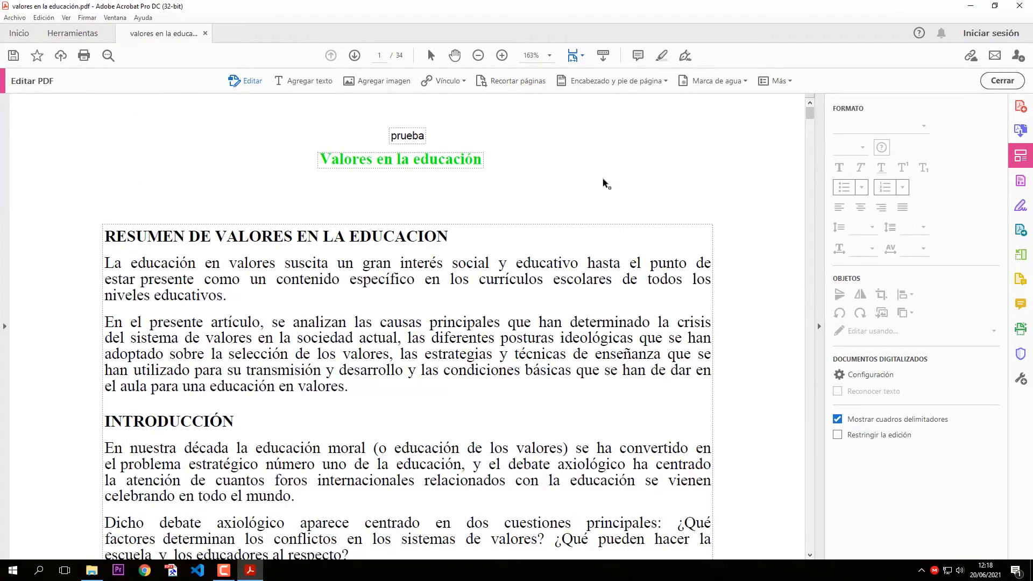
Step: Start adding a text watermark to the document and enter "Original" as its text
left_click(721, 81)
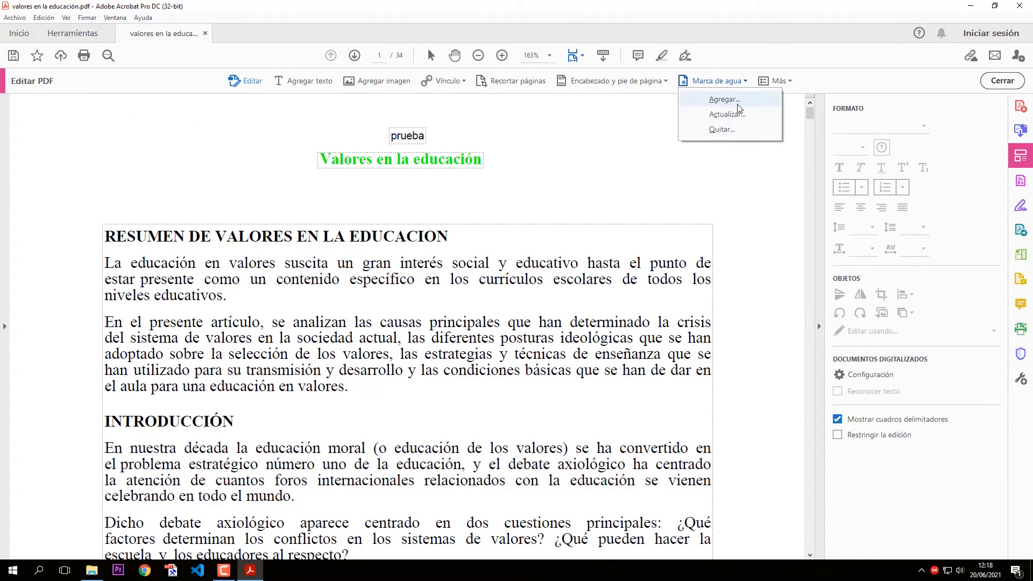
left_click(724, 100)
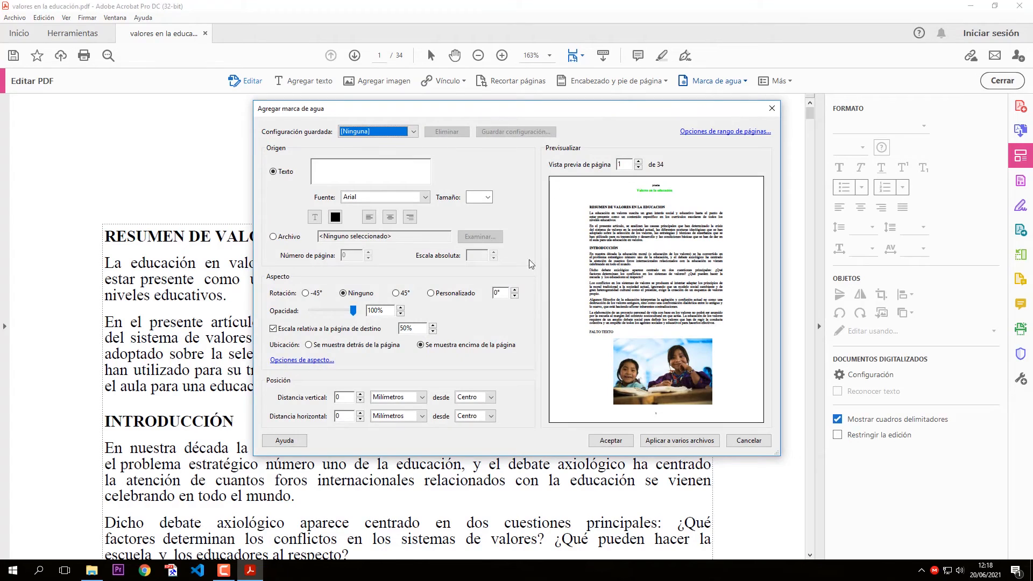
left_click(352, 172)
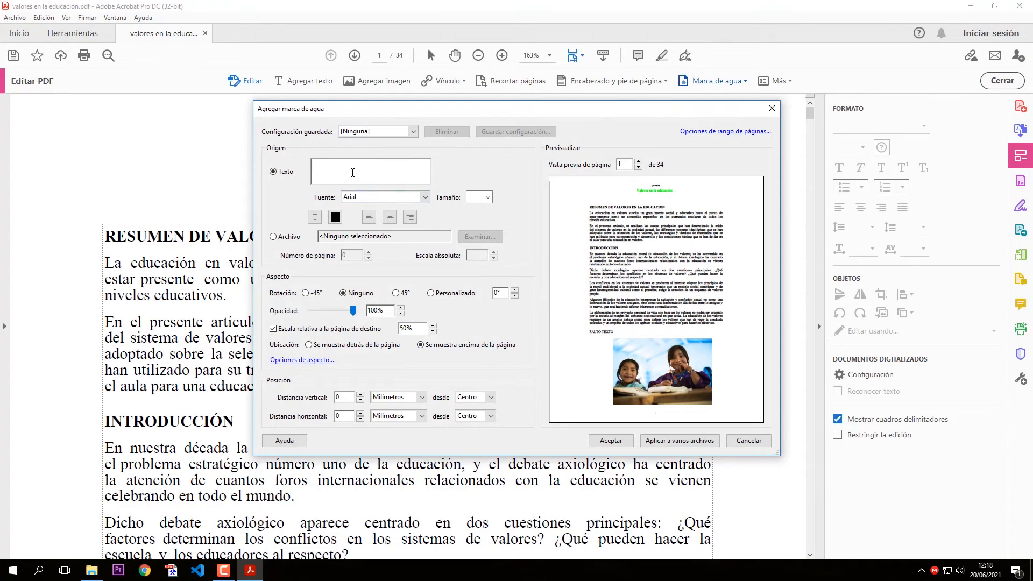
type("O")
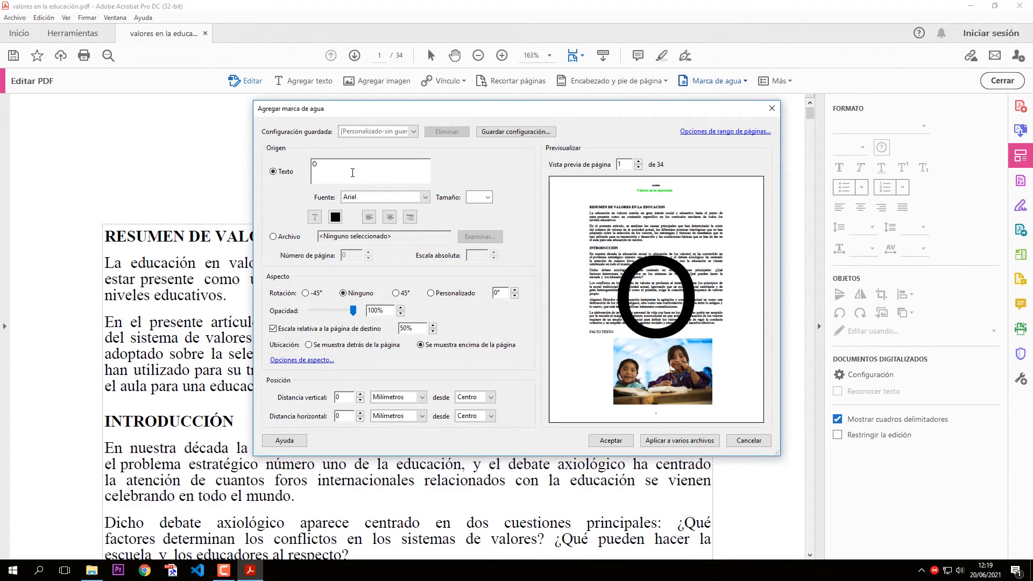
type("r")
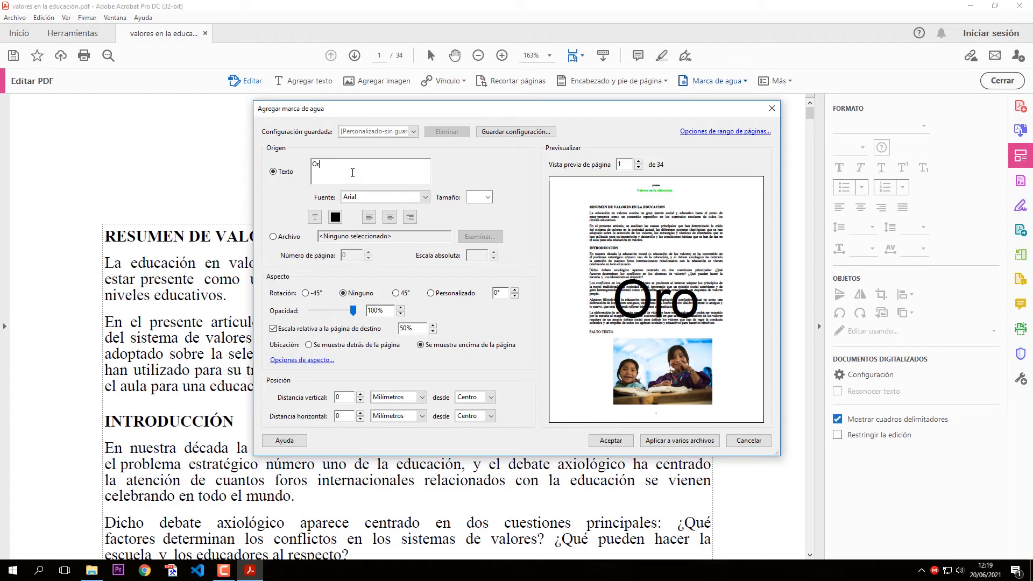
type("oigi")
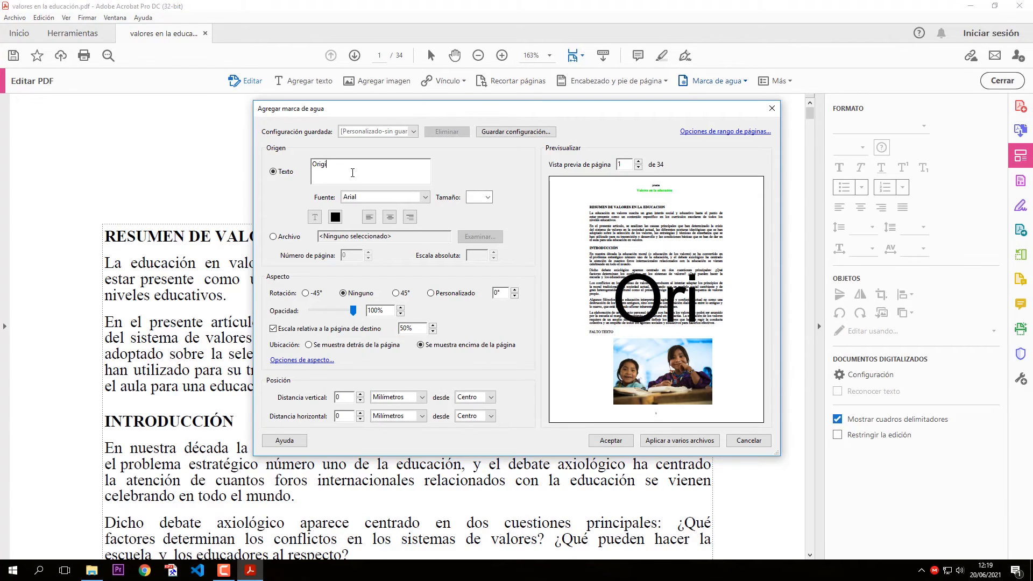
type("nal")
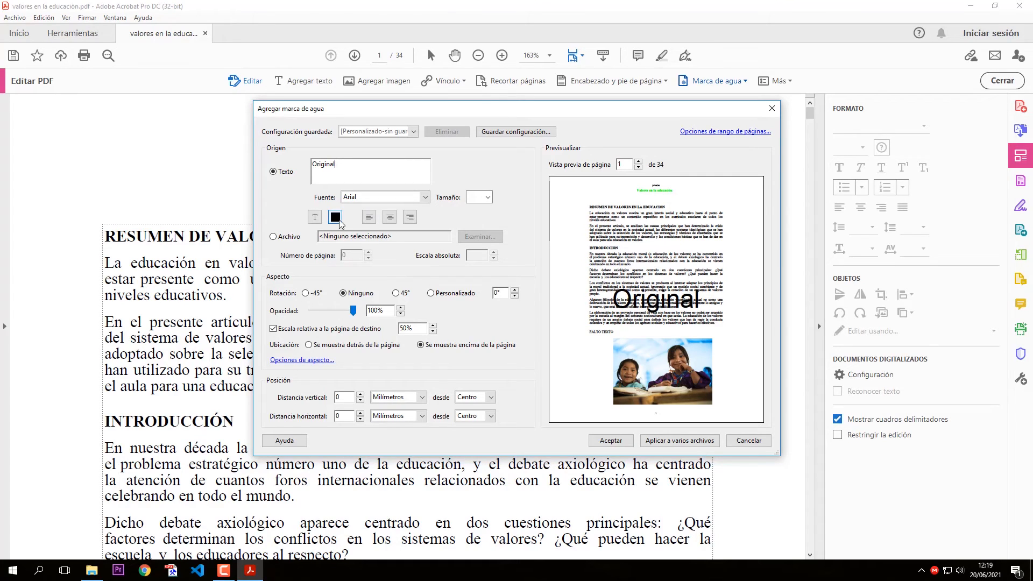
Step: Colour the watermark light yellow, set its opacity to 38%, rotate it diagonally upward at 45° and apply it
left_click(336, 218)
left_click(354, 267)
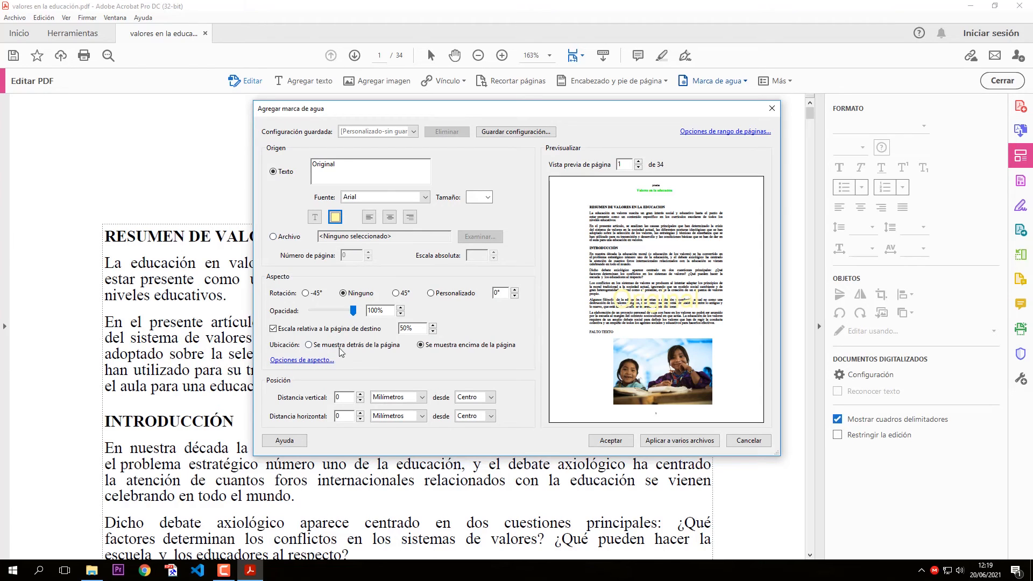
left_click_drag(353, 311, 328, 309)
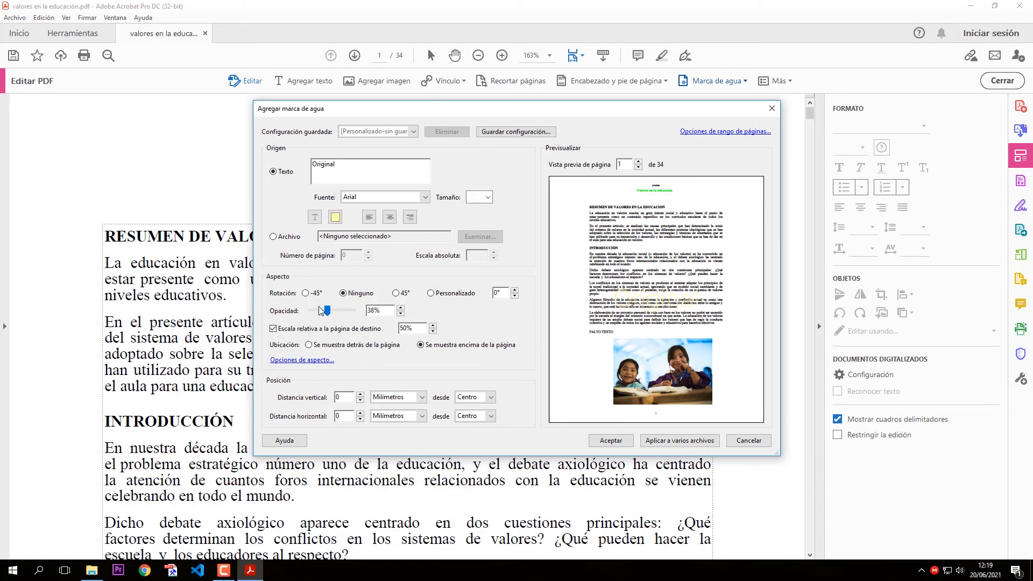
left_click(305, 293)
left_click(609, 442)
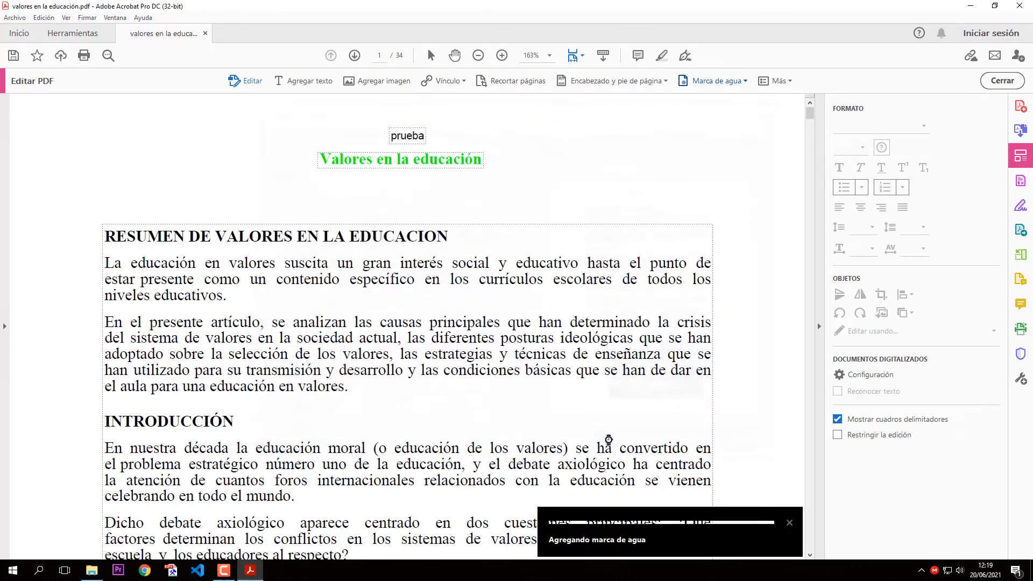
Step: Check the watermark on page 1, save the document under its existing name and close it
scroll(518, 183, "down", 6)
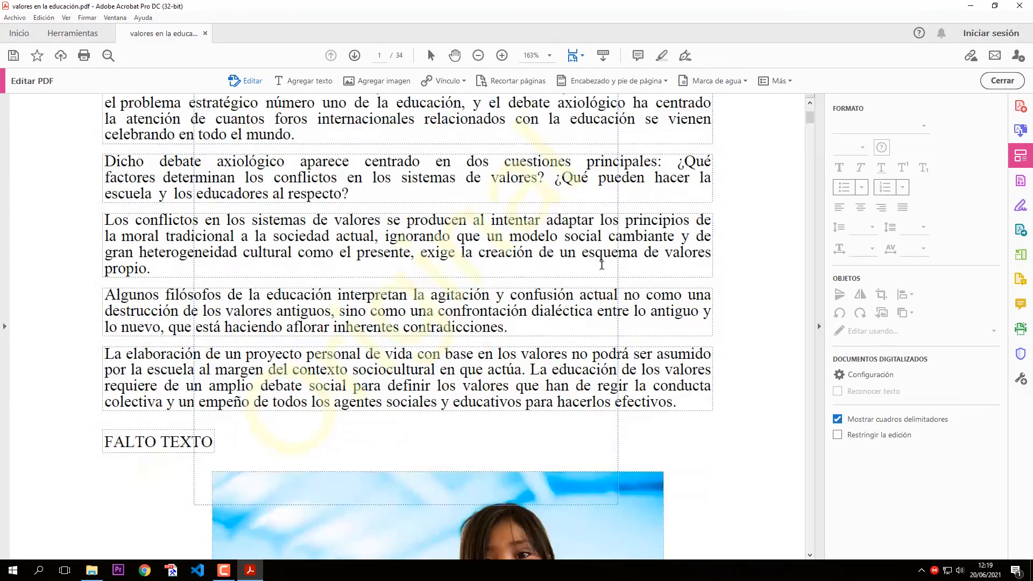
scroll(475, 285, "up", 6)
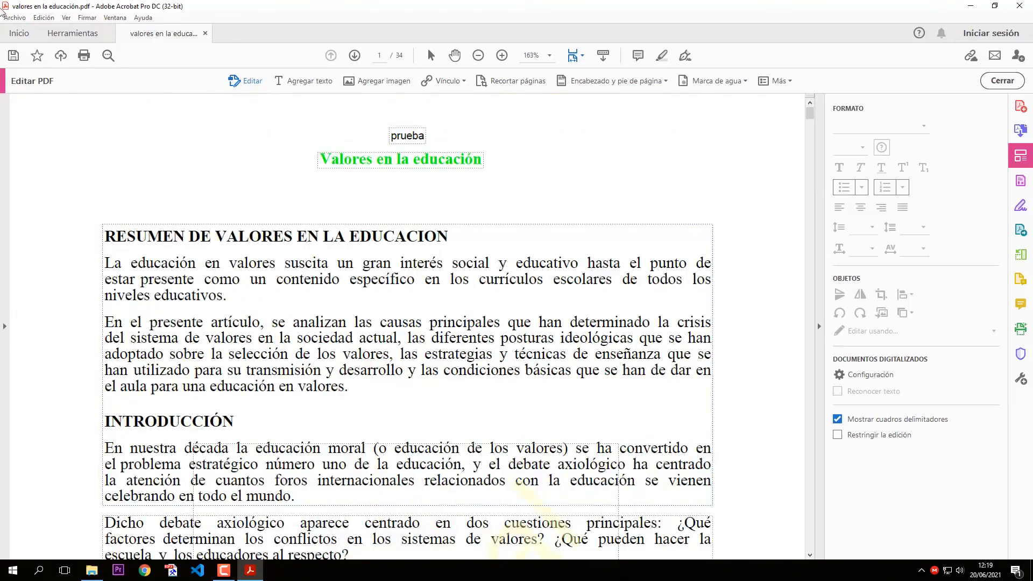
left_click(15, 20)
left_click(55, 87)
left_click(1019, 5)
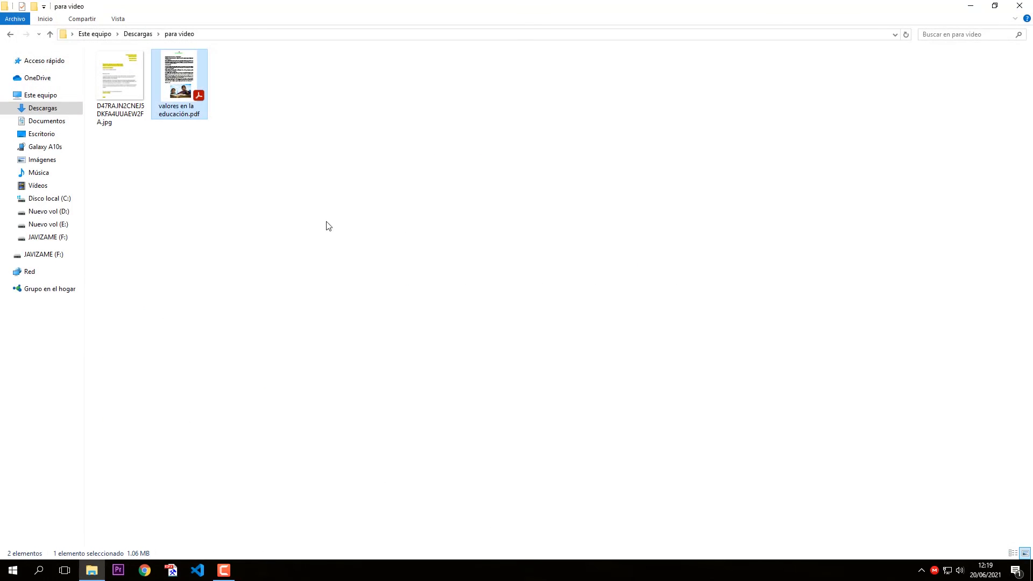
Step: Reopen "valores en la educación.pdf" from the "para video" folder and check the saved watermark on page 1
double_click(181, 69)
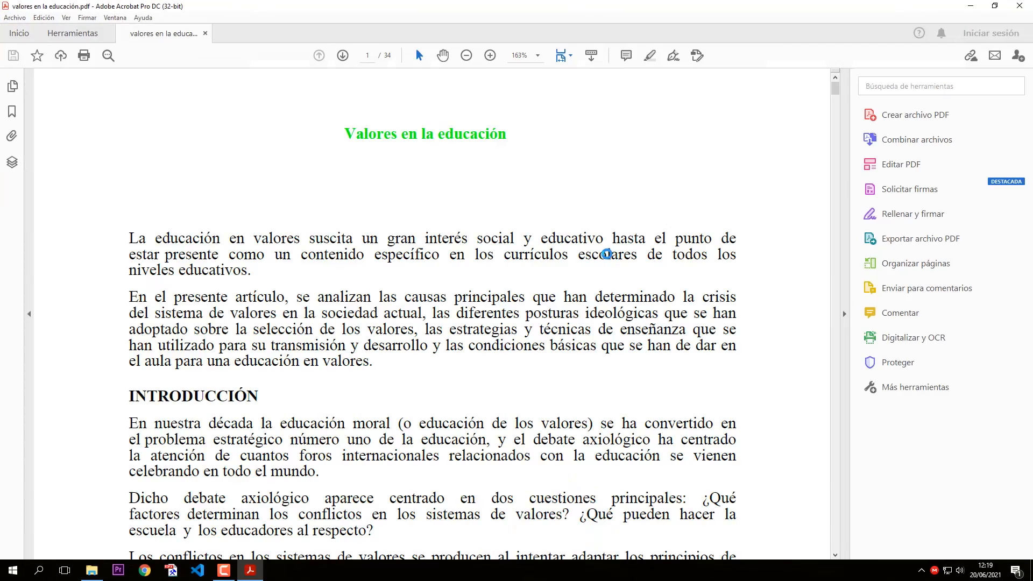
scroll(456, 192, "down", 10)
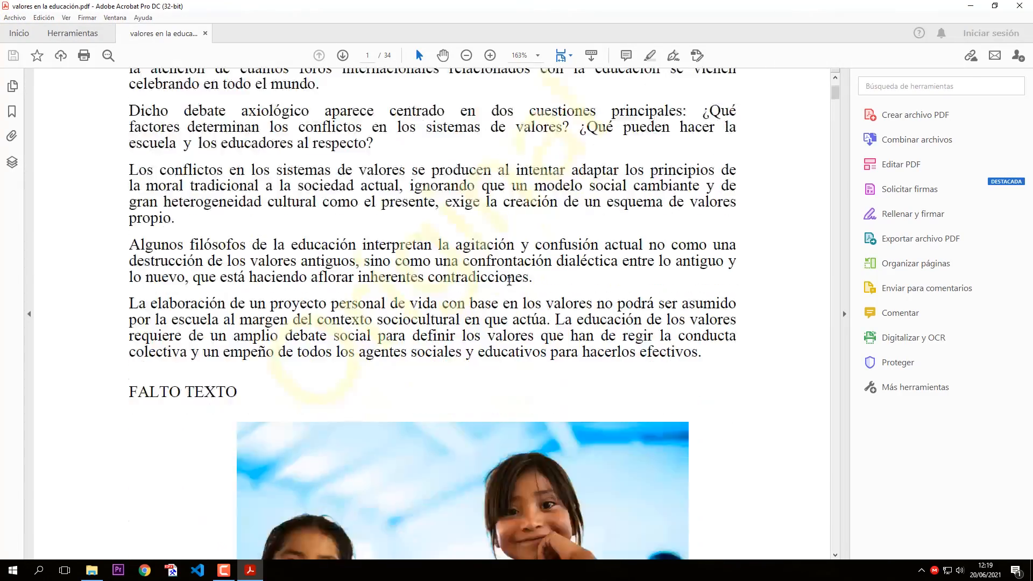
scroll(510, 280, "down", 3)
scroll(506, 281, "up", 13)
scroll(504, 259, "down", 5)
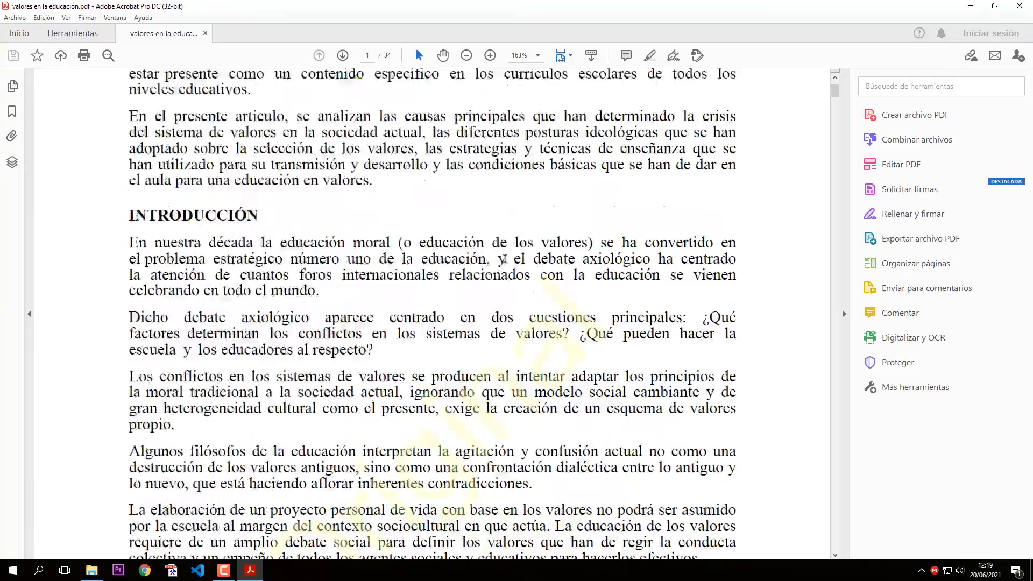
scroll(506, 262, "down", 15)
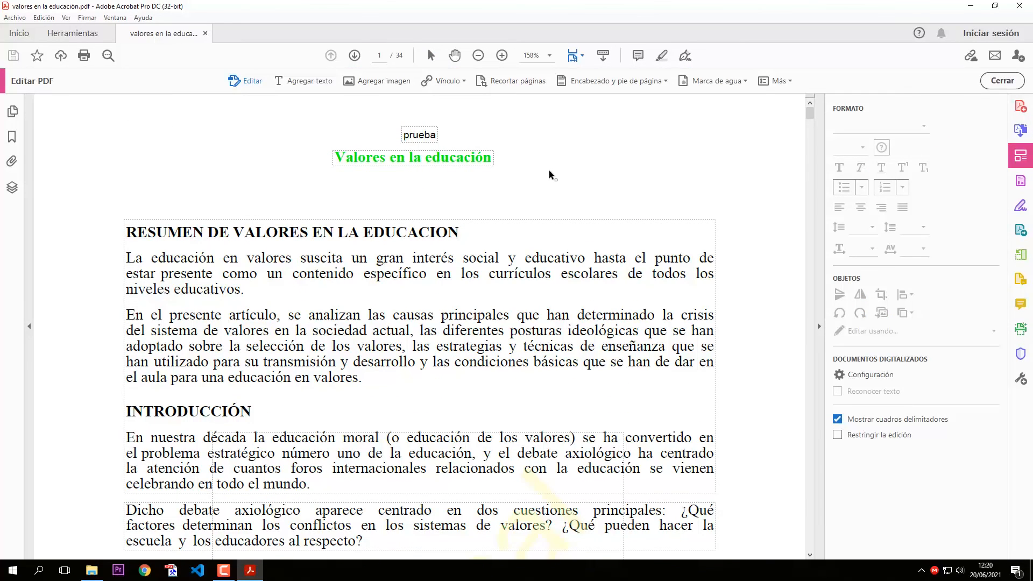